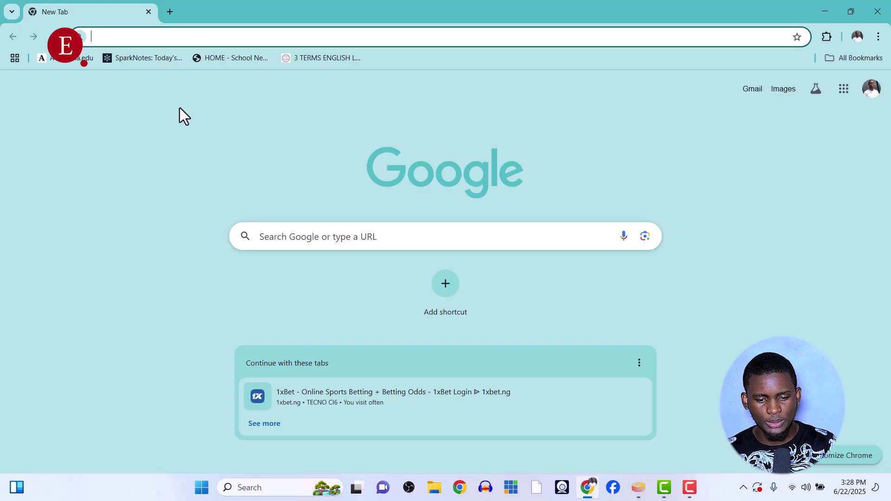
Enter 'yolocast' in the address bar of a new Chrome tab
type("yolocas")
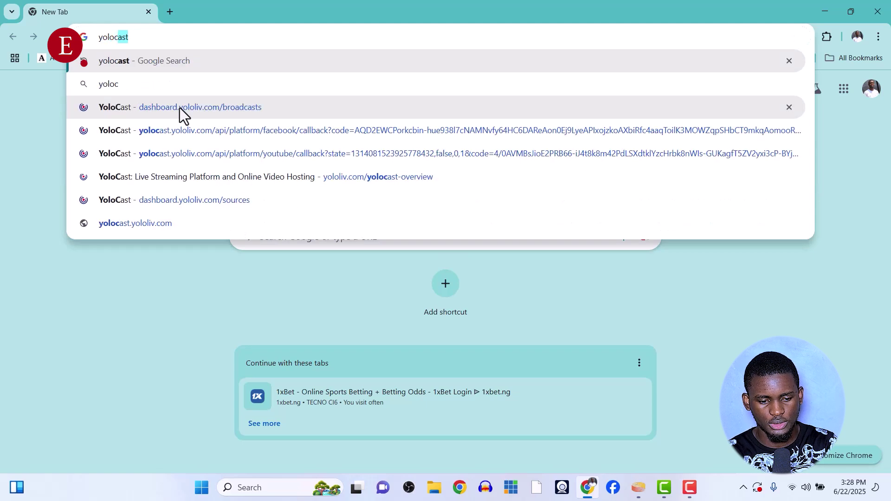
type("t")
Search Google for 'yolocast' and open the 'YoloCast: Live Streaming Platform' result
key("Return")
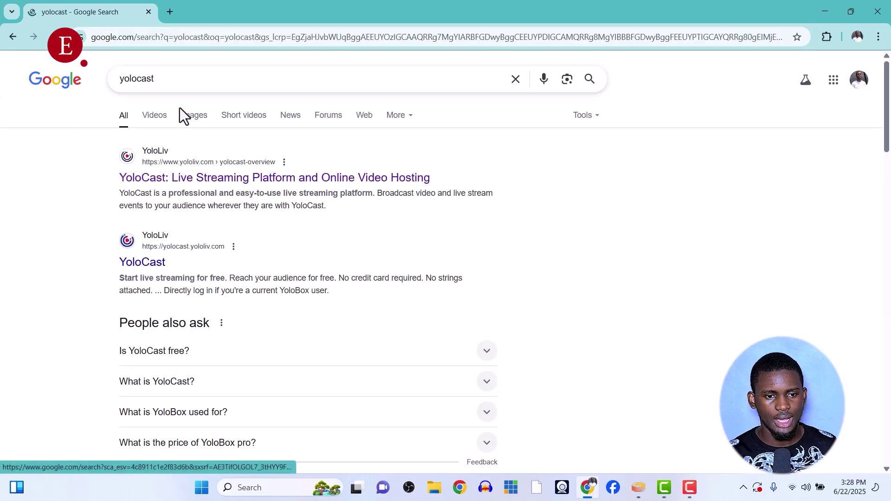
left_click(181, 178)
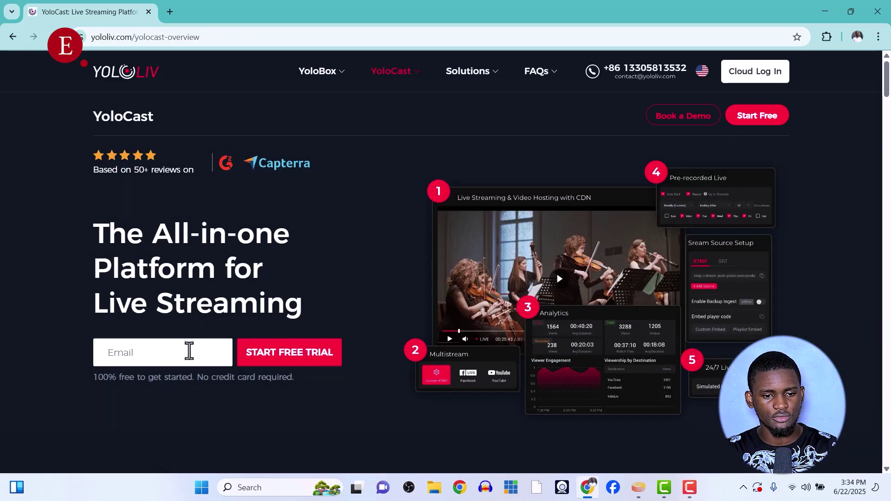
Enter an email address in the Email field and start the YoloCast free trial
left_click(189, 353)
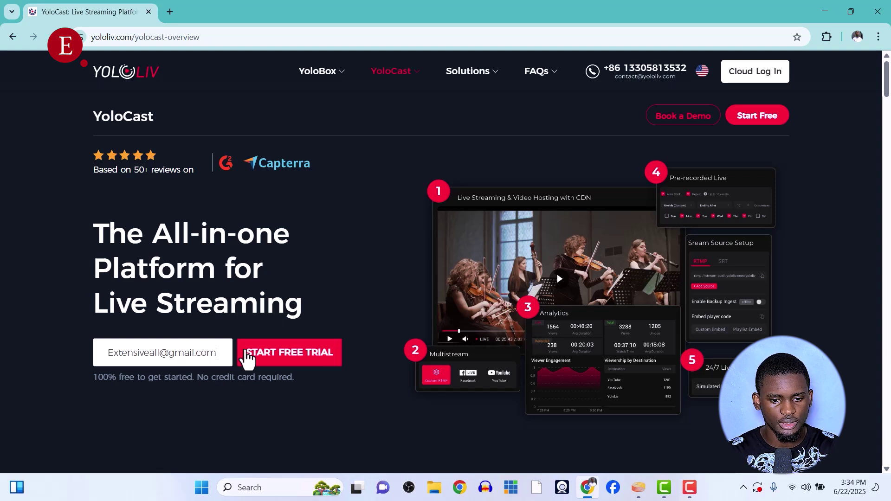
left_click(270, 360)
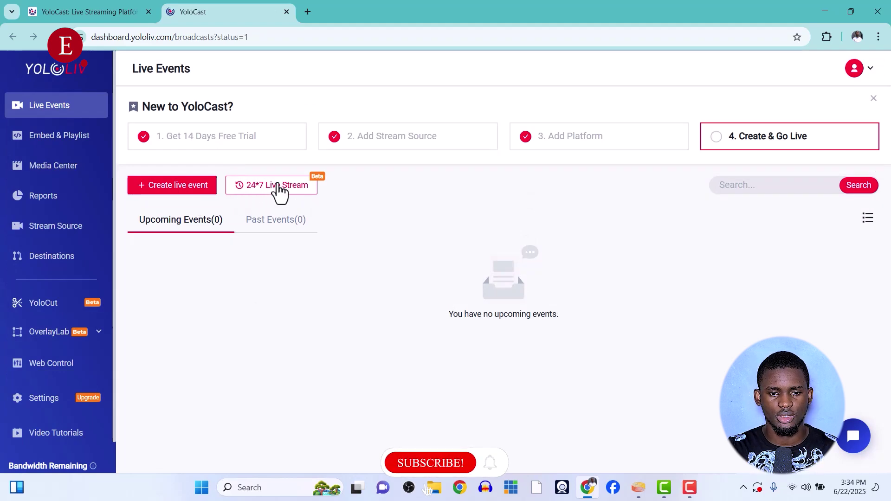
Create a 24/7 live stream with Simulated Live enabled, using Compress.mp4 as its video
left_click(277, 186)
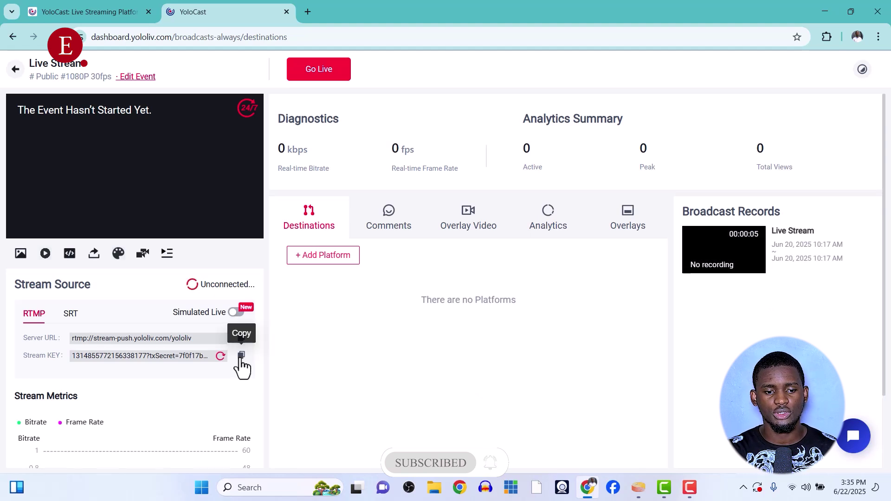
left_click(236, 312)
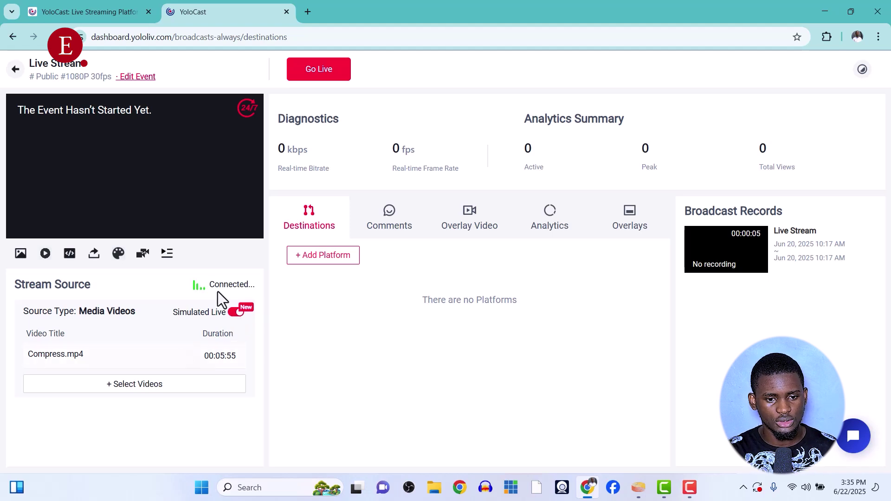
left_click(235, 316)
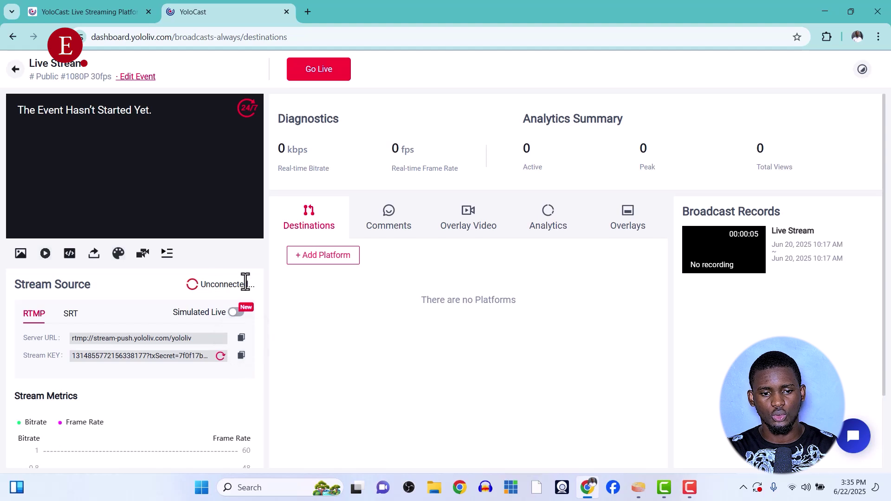
left_click(237, 312)
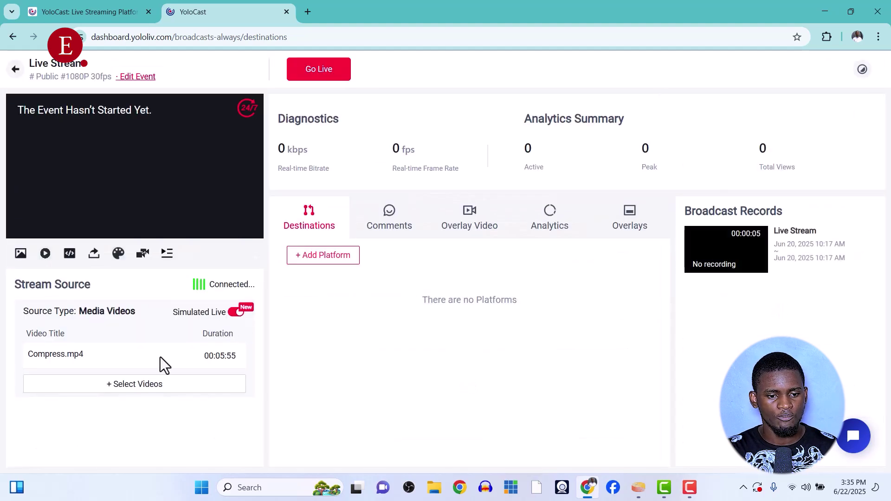
left_click(134, 384)
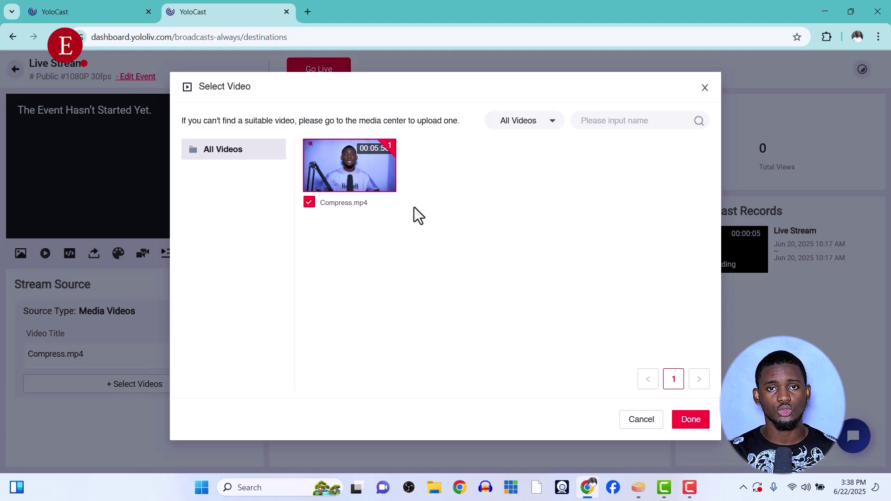
Upload the 22 June capture file to the Media Center, then confirm Compress.mp4 as the stream video
left_click(85, 5)
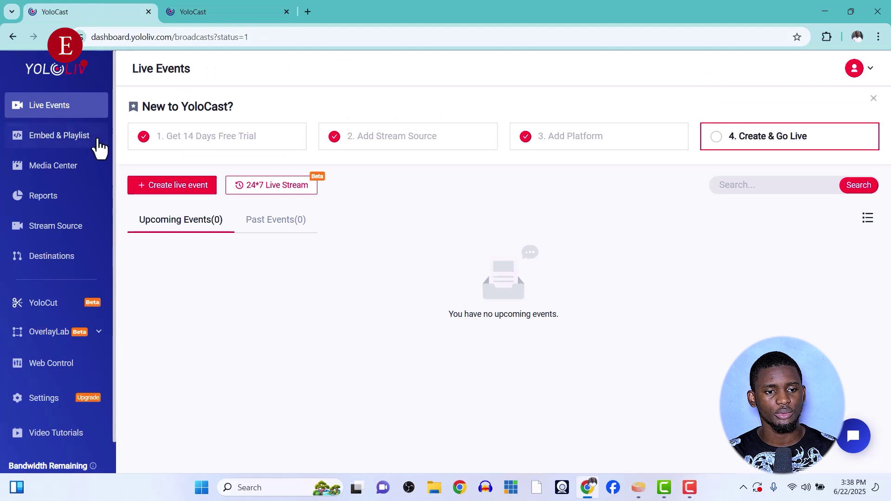
left_click(65, 173)
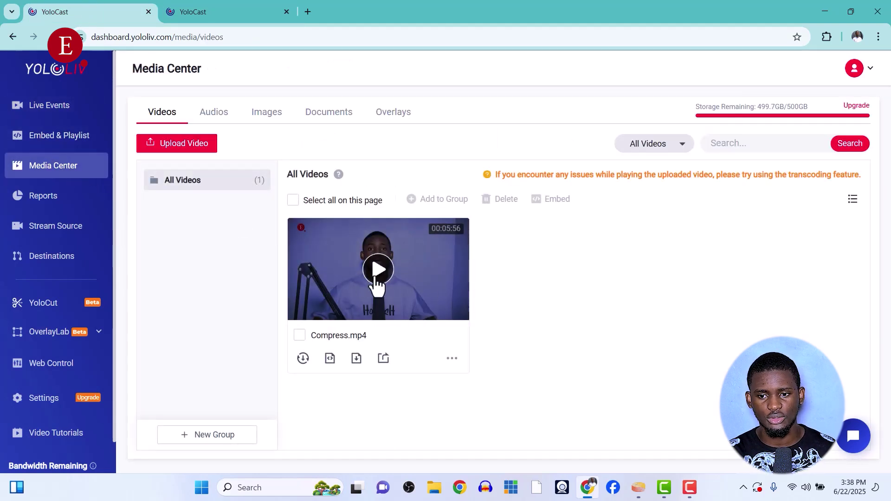
left_click(176, 144)
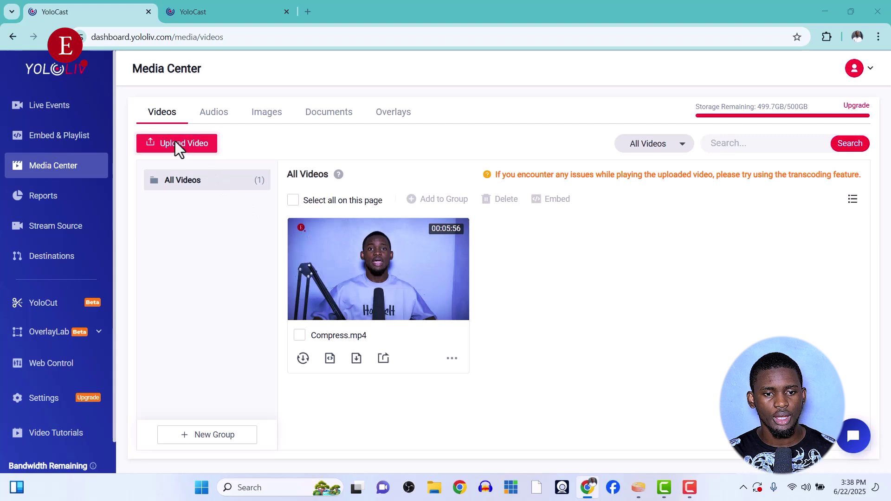
left_click(217, 113)
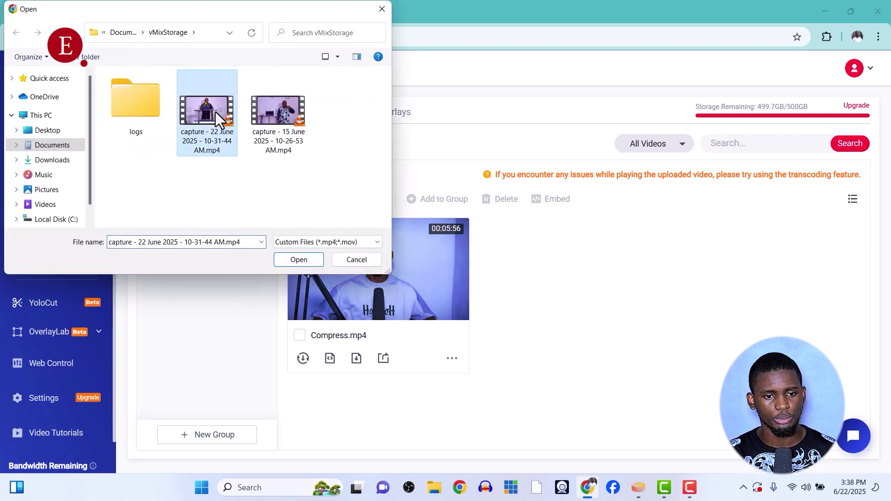
left_click(300, 260)
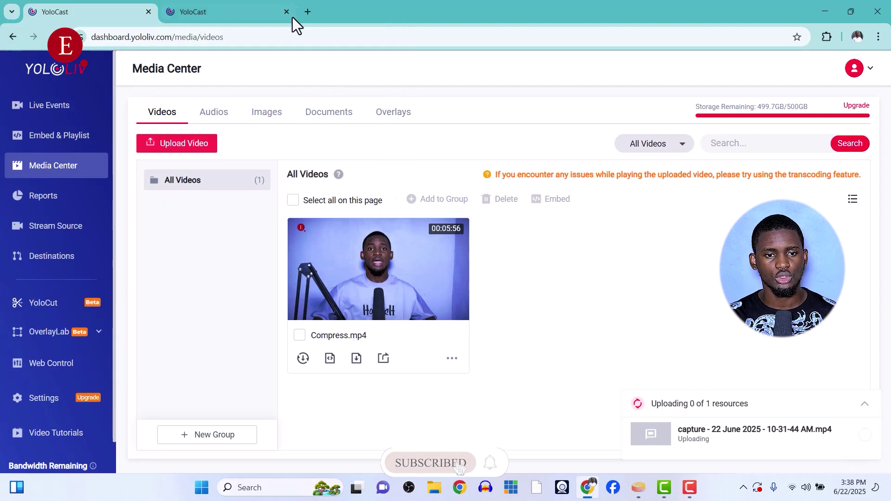
left_click(189, 9)
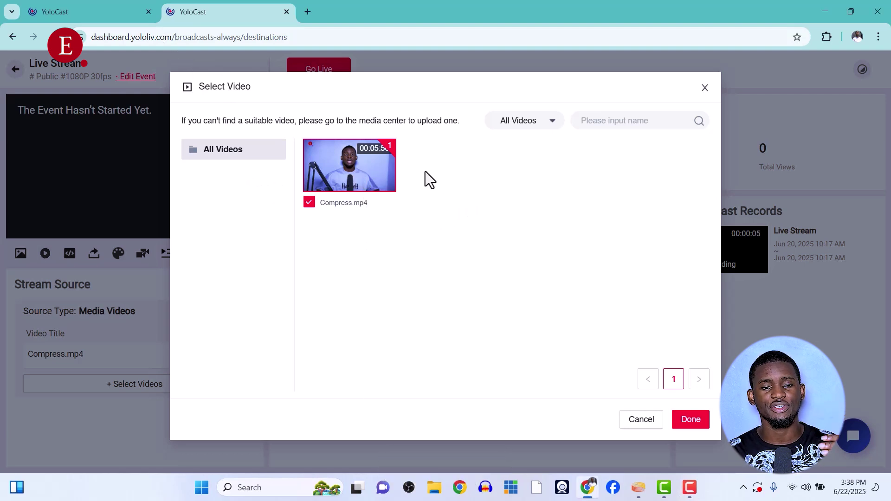
left_click(687, 421)
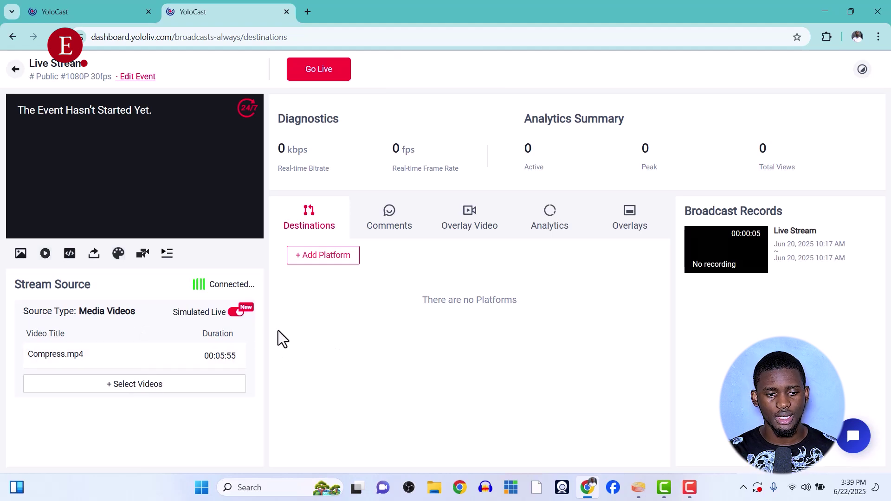
Check the upload's progress in the Media Center, then bring up the stream's Add Platforms list
left_click_drag(30, 358, 59, 360)
left_click(59, 355)
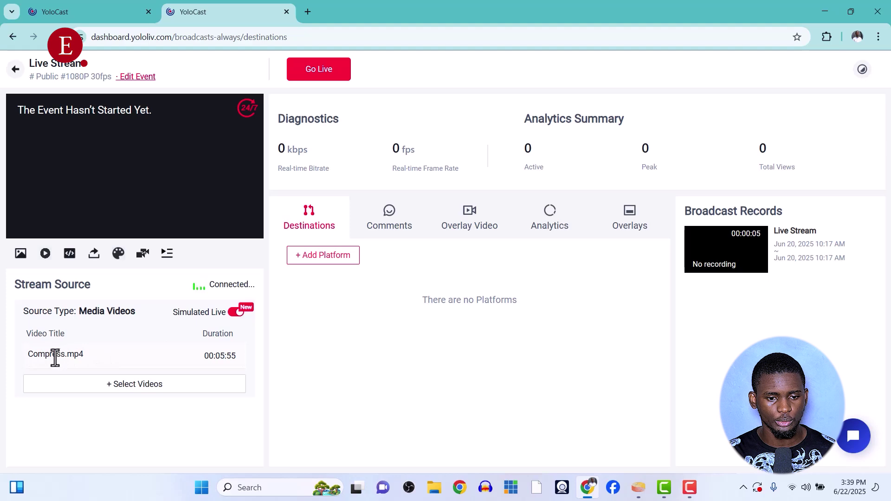
left_click(134, 12)
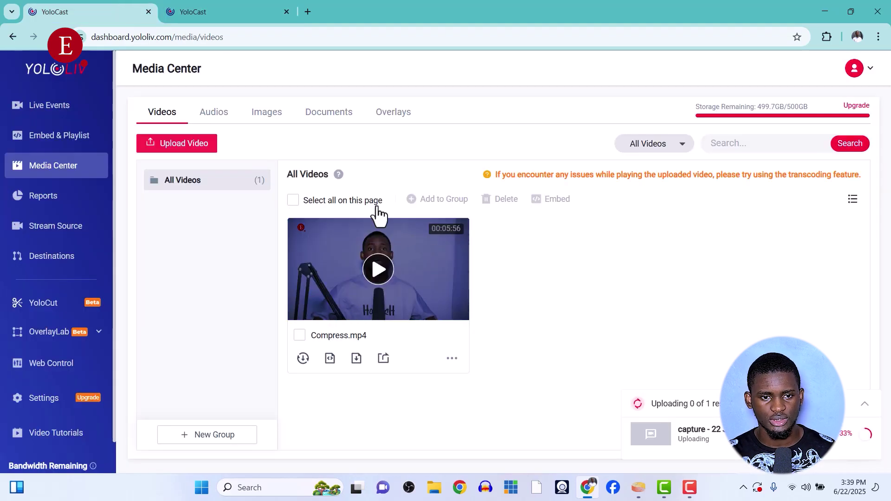
left_click(206, 12)
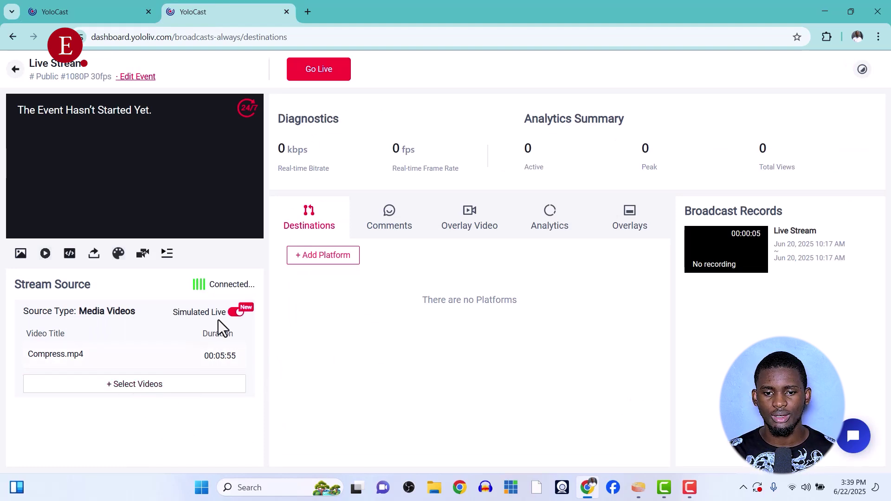
left_click(302, 263)
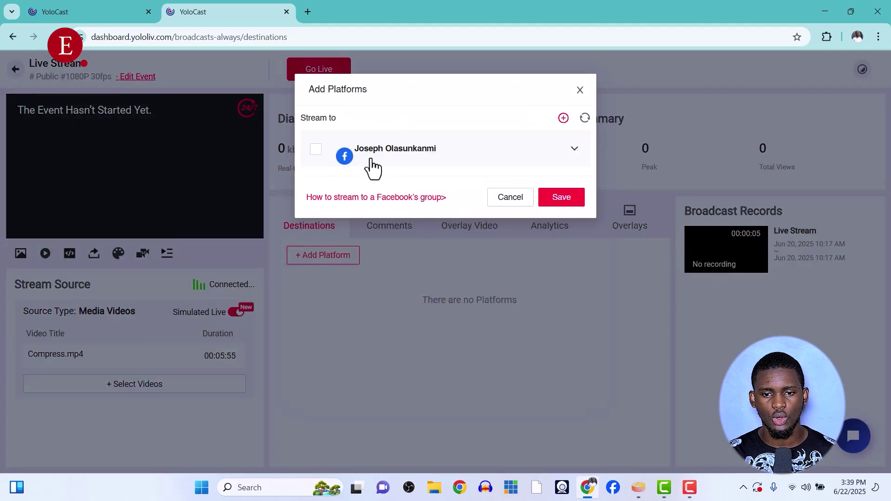
Untick the Facebook account and open the Destinations page in a new tab to add a platform
left_click(316, 152)
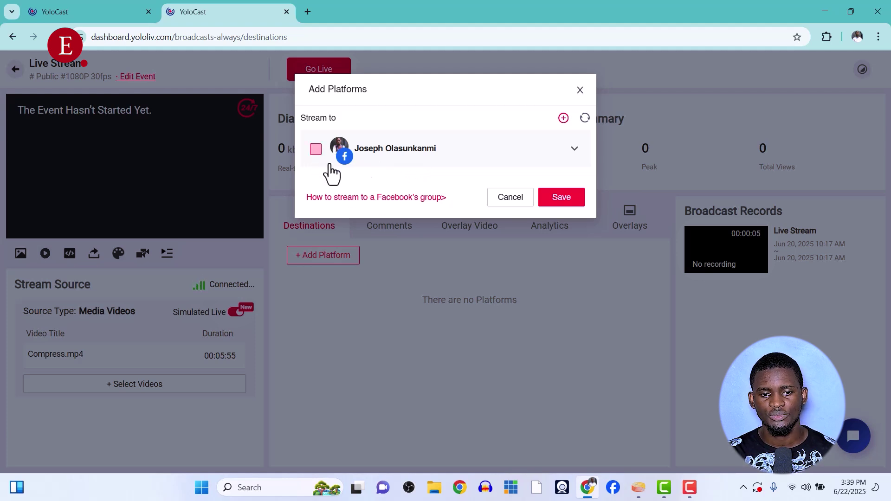
left_click(563, 119)
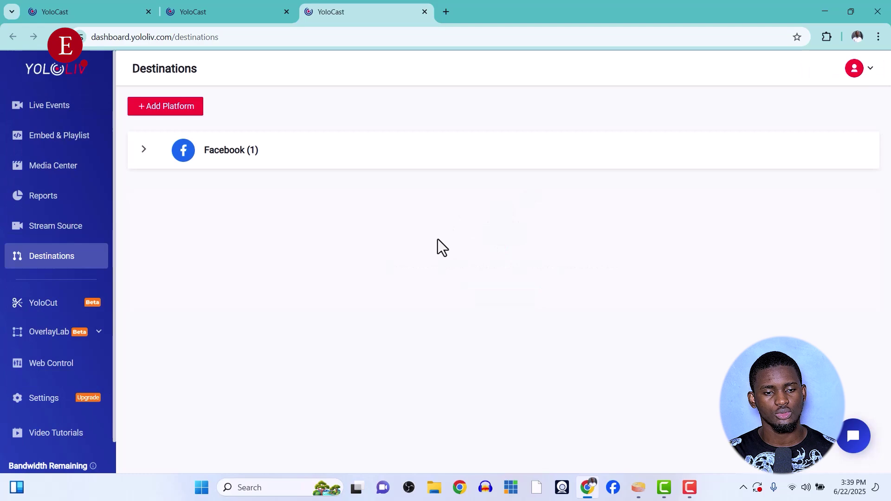
Choose YouTube as the new platform, accept the Terms of Service, and start binding the account
left_click(185, 112)
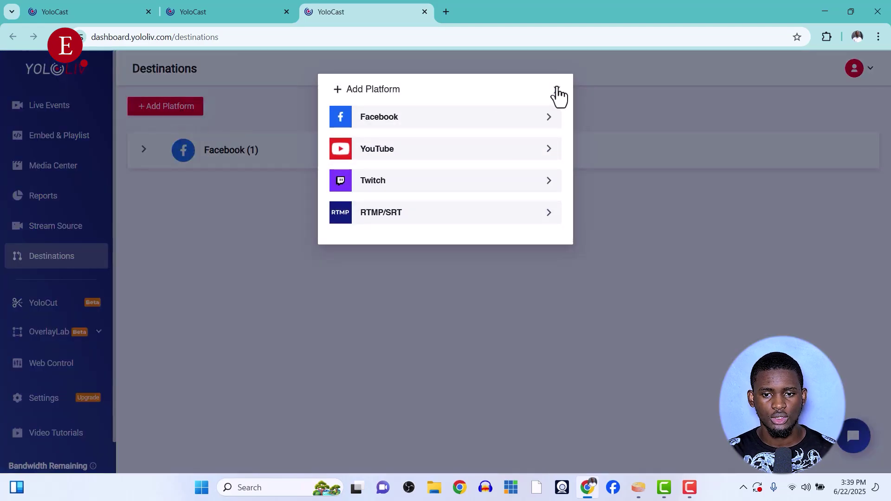
left_click(557, 89)
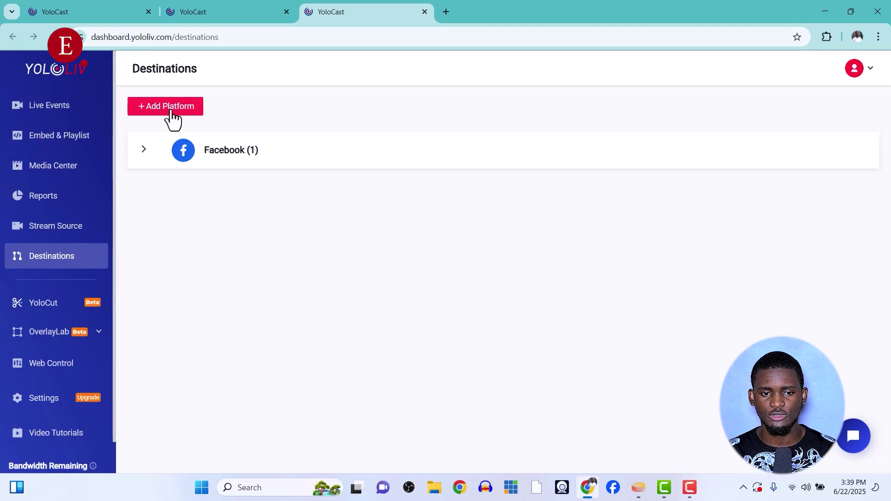
left_click(171, 111)
left_click(394, 154)
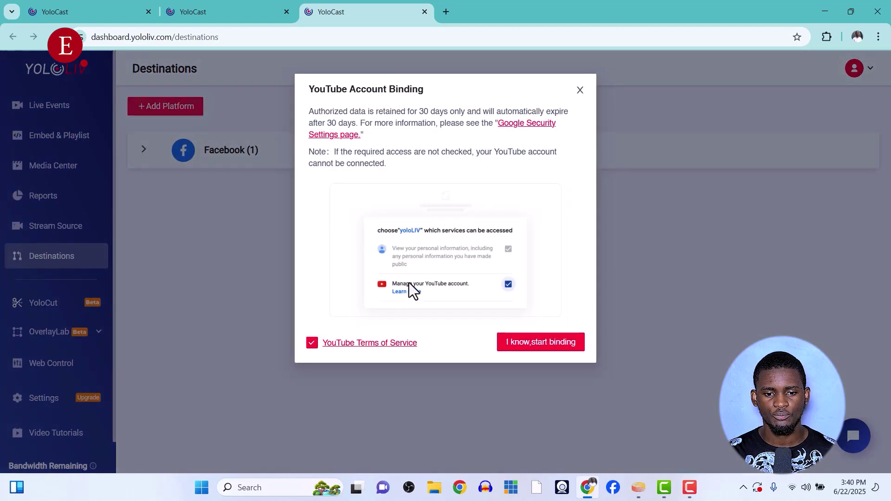
left_click(518, 348)
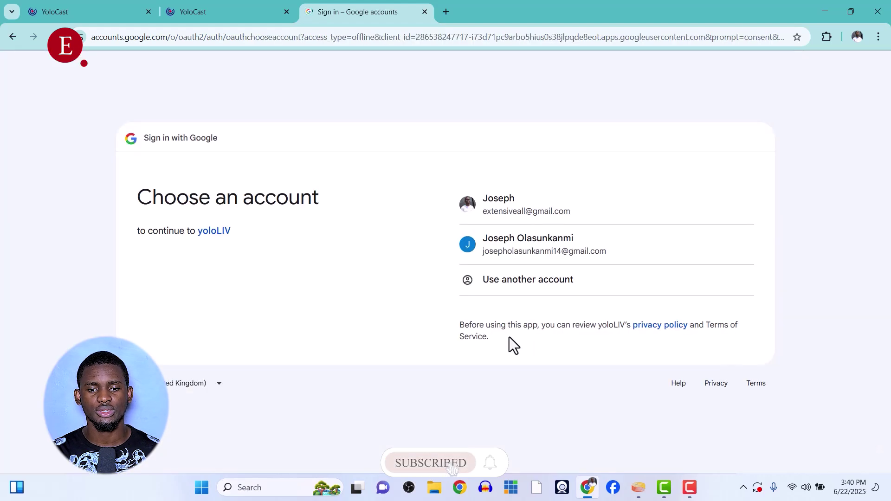
Sign in with the Google account and allow yoloLIV to manage the YouTube account
left_click(557, 212)
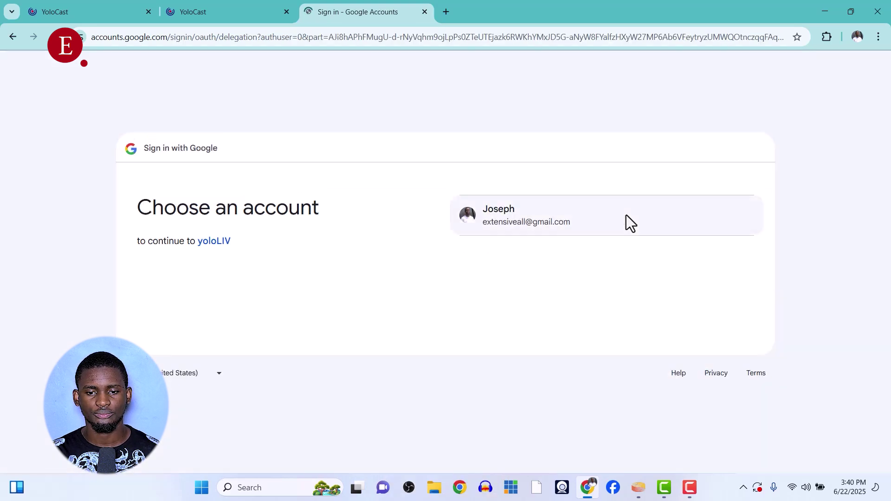
left_click(573, 222)
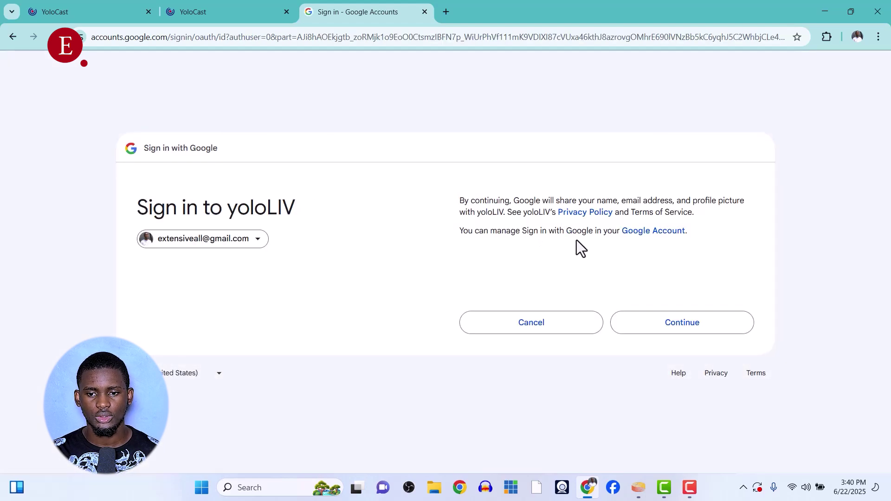
left_click(658, 332)
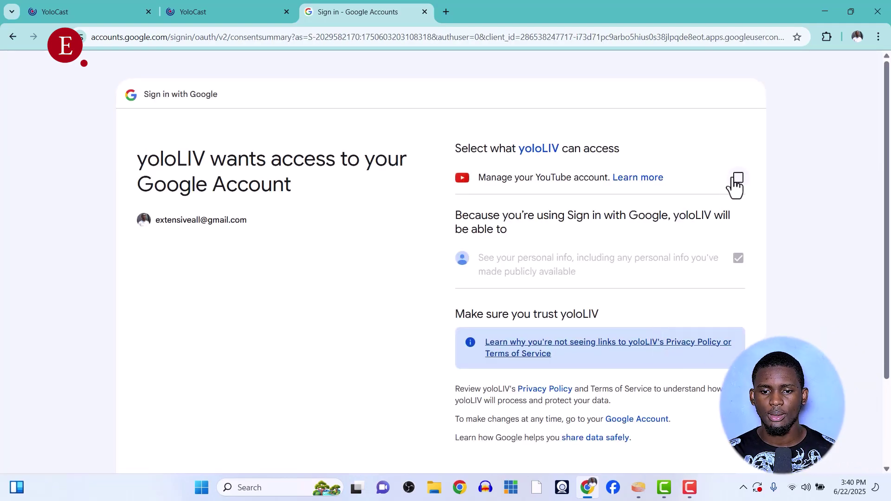
left_click(739, 179)
scroll(607, 304, "down", 3)
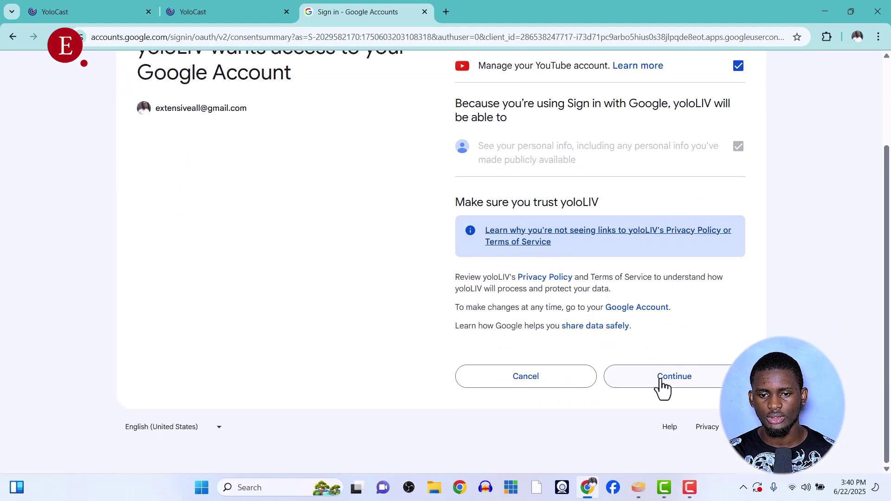
left_click(666, 382)
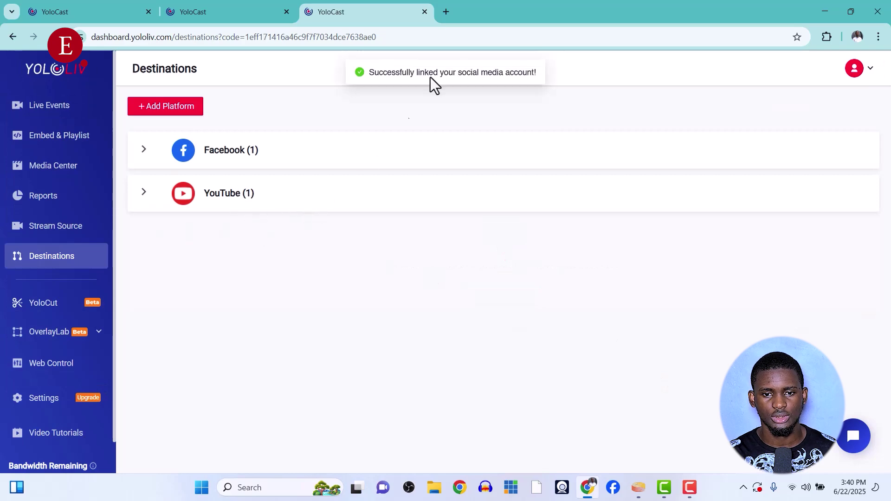
Refresh the stream's platform list, tick the YouTube channel with Unlisted privacy, and save
left_click(258, 15)
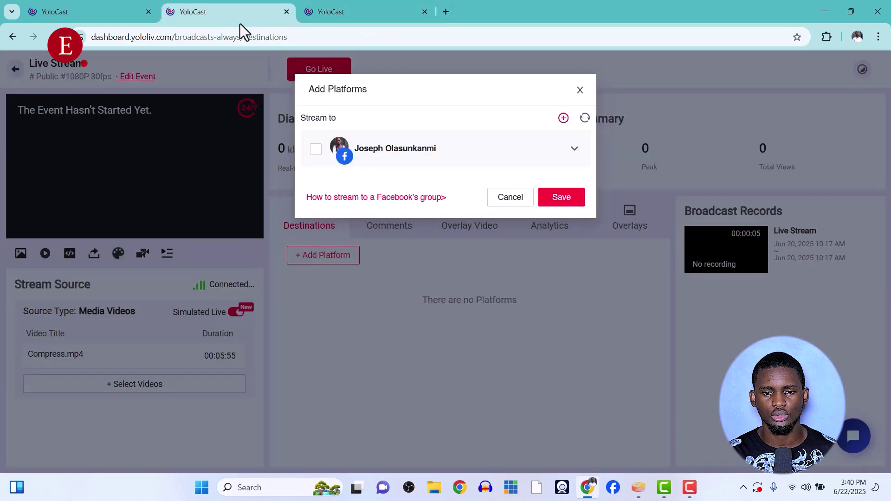
left_click(579, 92)
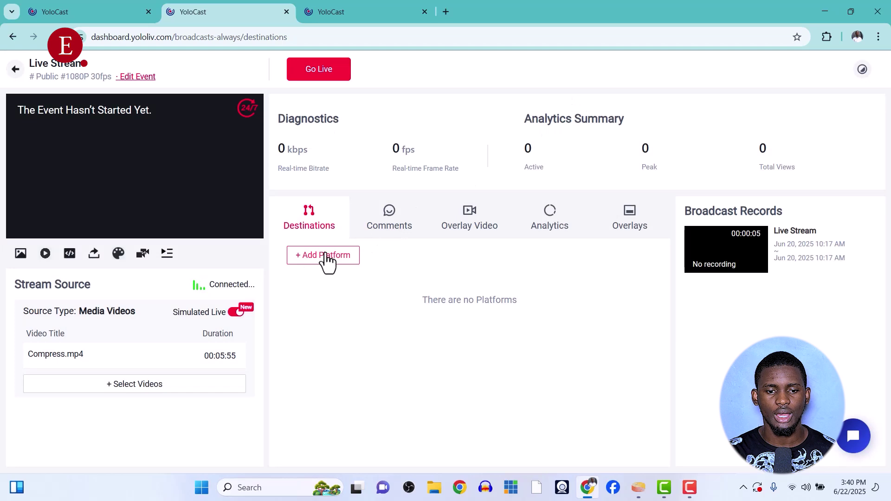
left_click(319, 259)
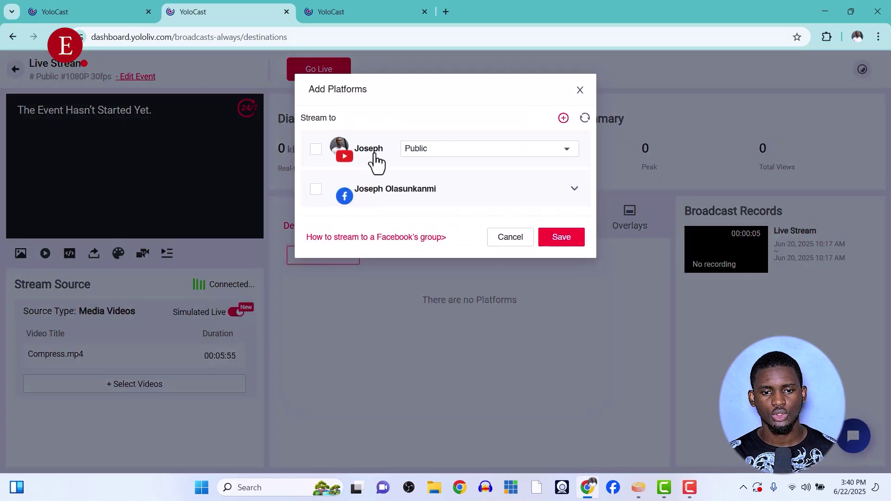
left_click(432, 154)
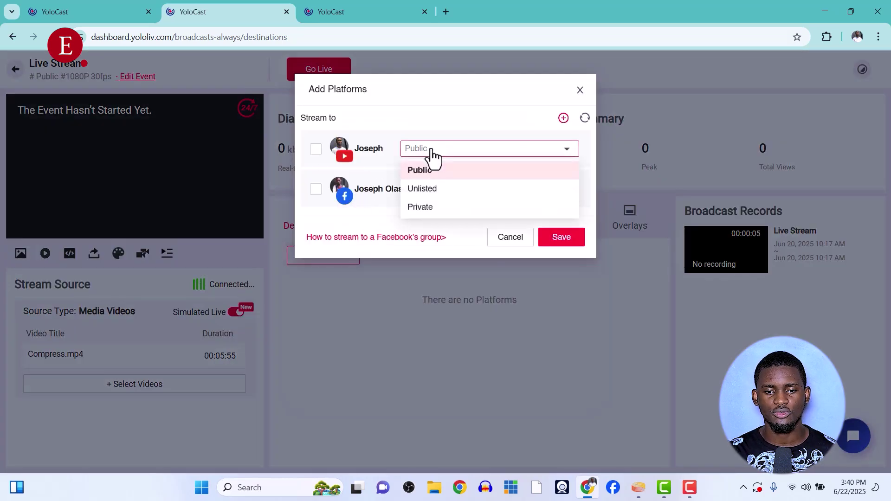
left_click(440, 167)
left_click(441, 151)
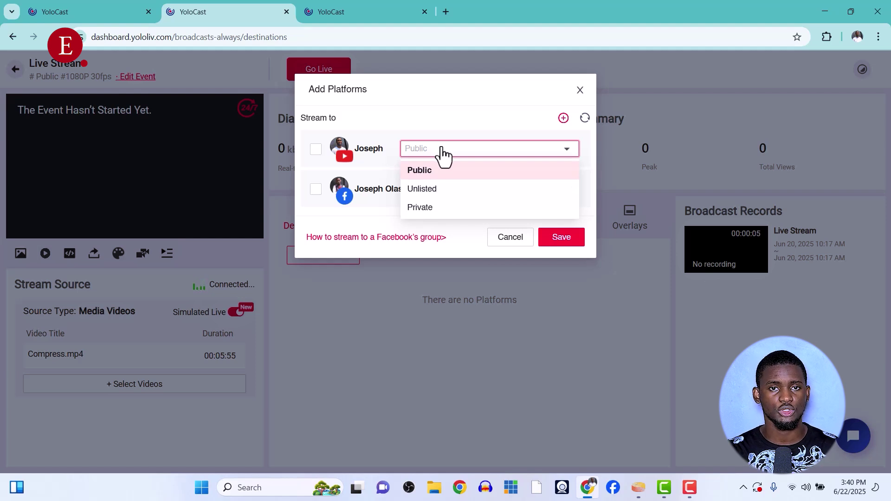
left_click(429, 189)
left_click(315, 149)
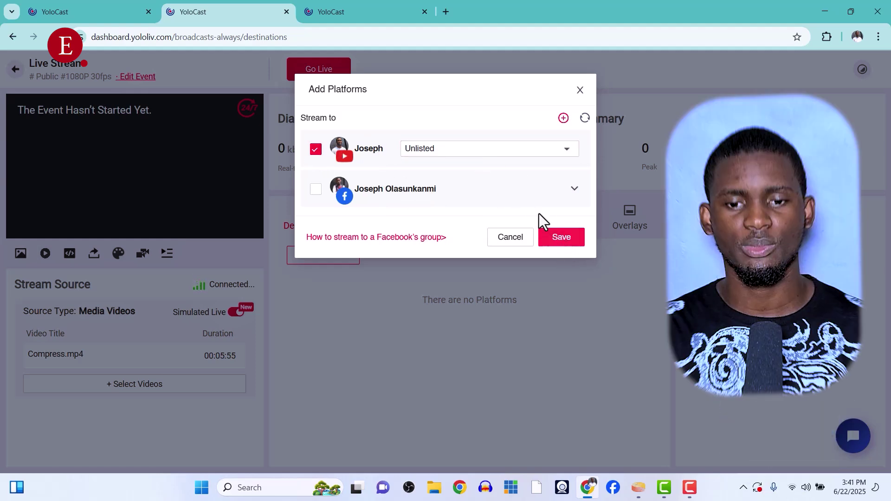
left_click(495, 158)
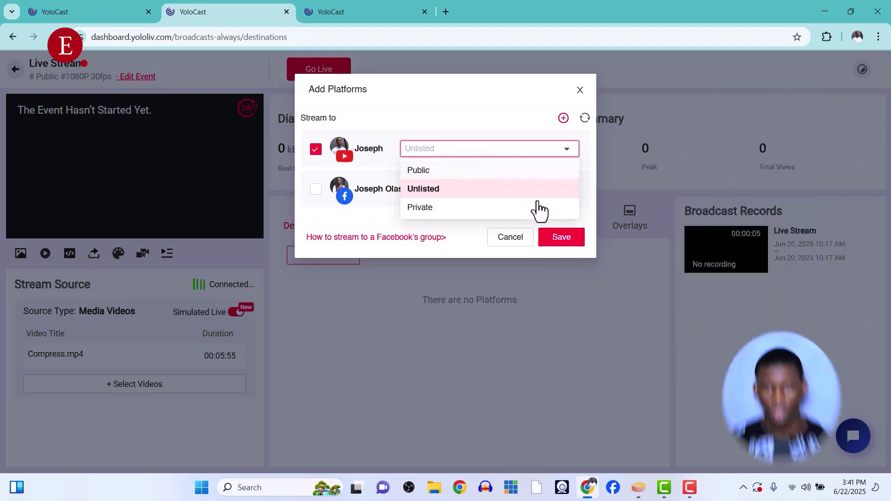
left_click(561, 238)
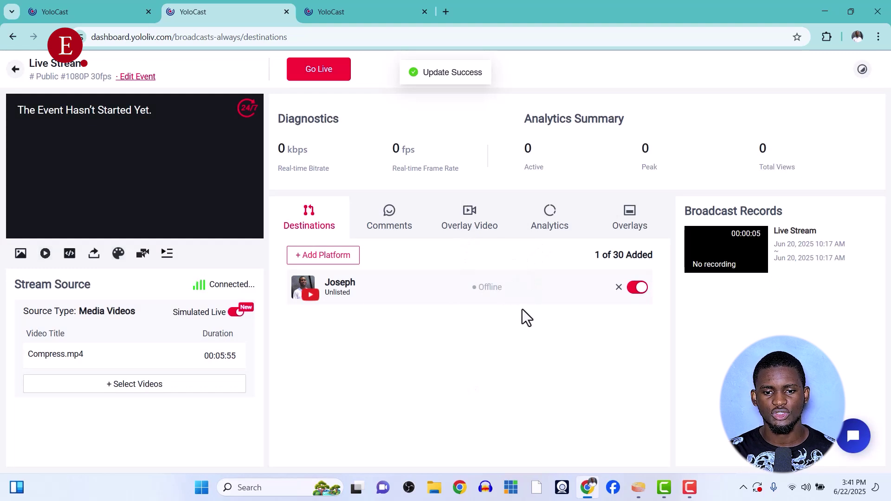
Check the live stream's comments, then show its Overlay Video options for highlight or ad overlays
left_click(378, 228)
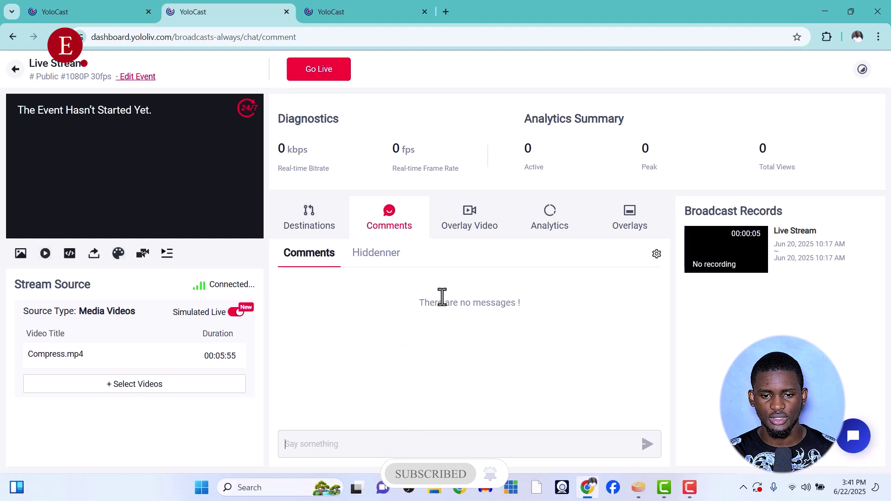
left_click(467, 222)
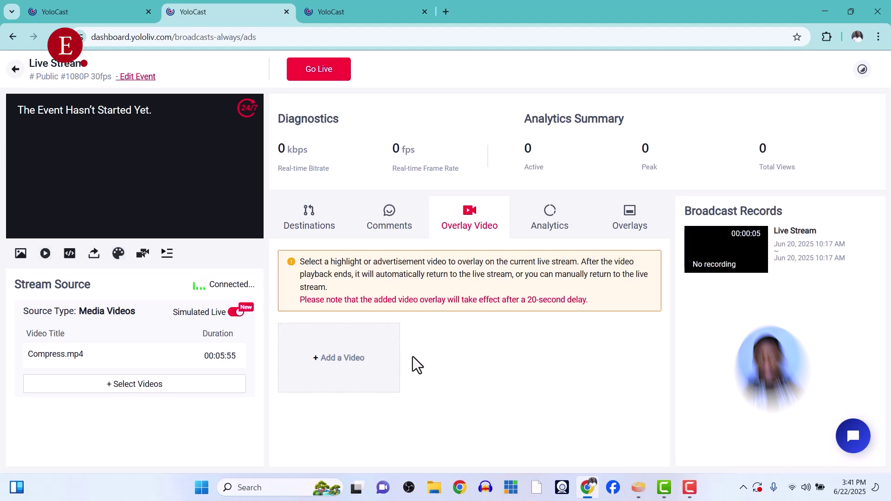
left_click(351, 353)
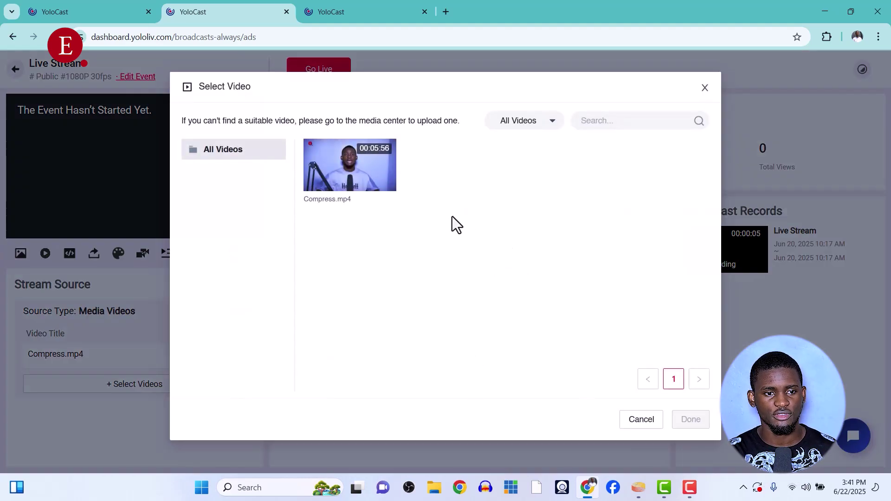
left_click(122, 10)
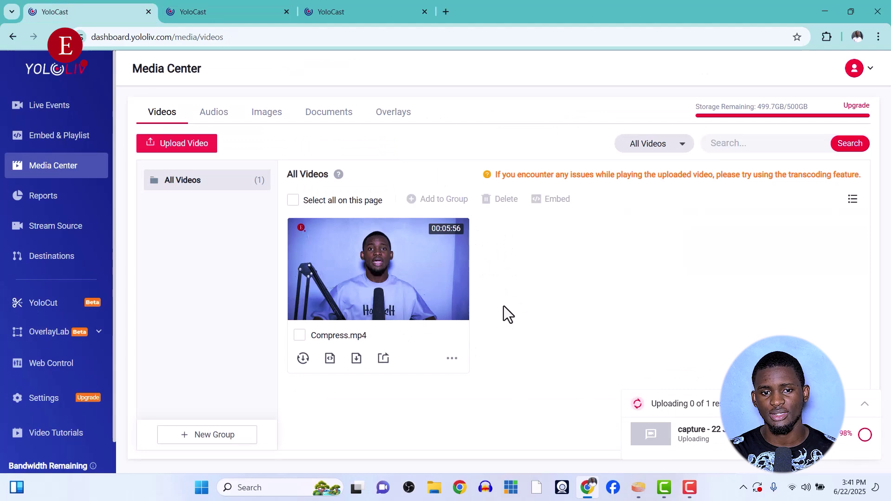
left_click(260, 11)
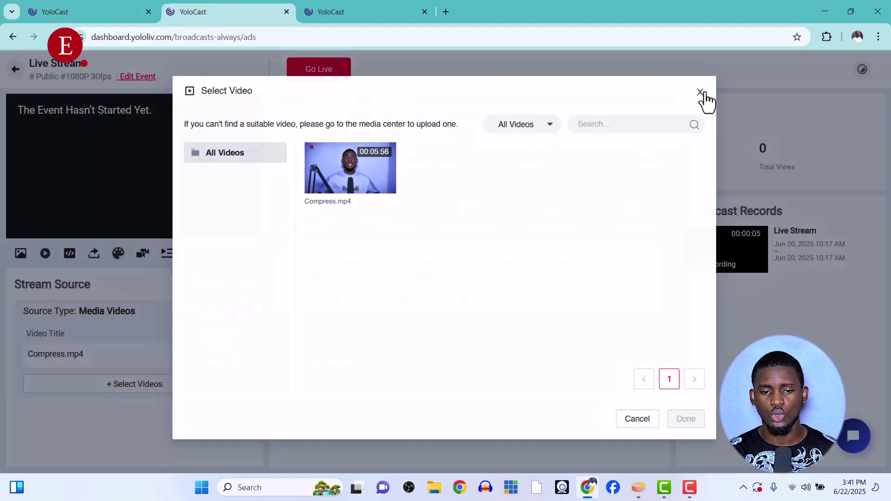
left_click(705, 88)
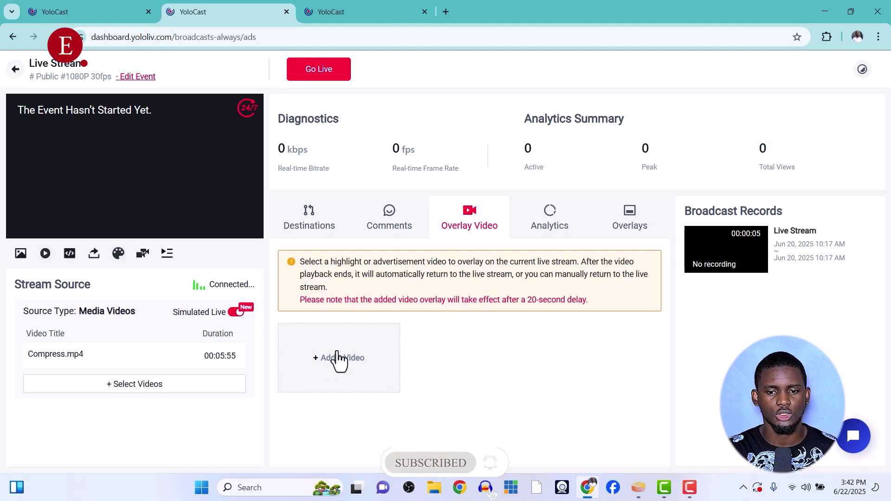
left_click(548, 220)
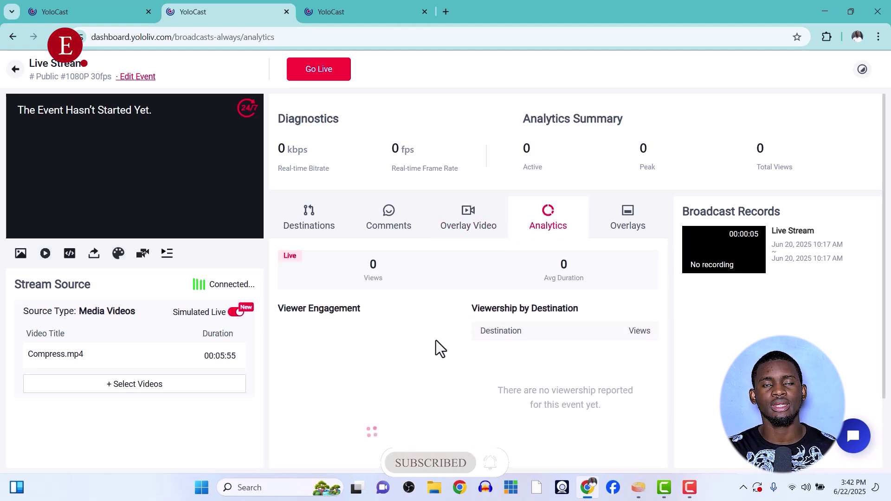
Scroll through the stream's analytics charts, then switch to its Overlays section
scroll(422, 352, "down", 2)
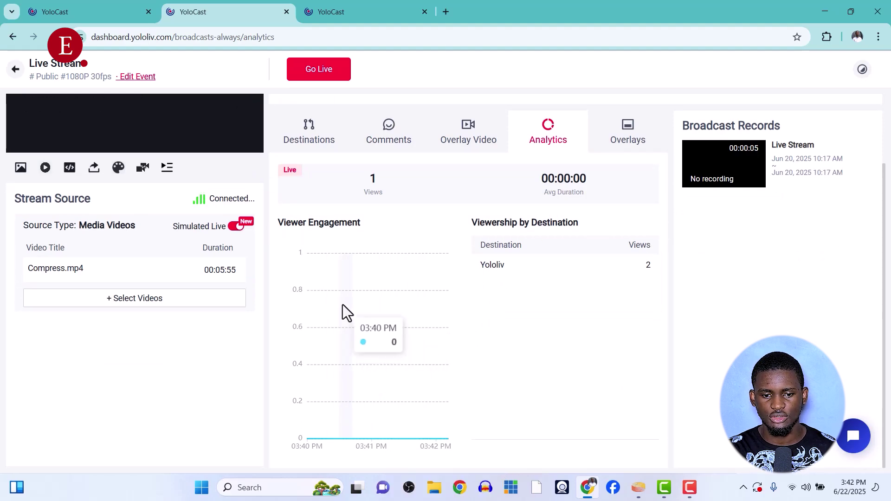
scroll(370, 313, "up", 2)
left_click(627, 230)
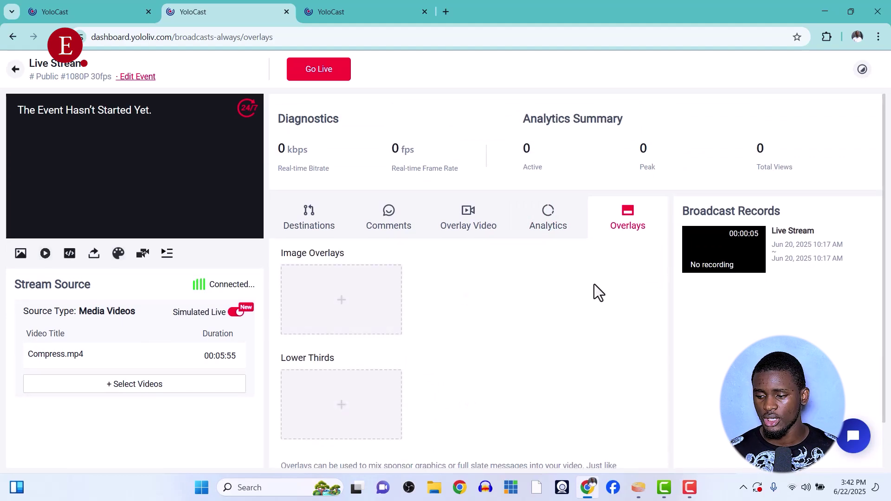
Find no images in the Media Center, then pick the red-subtitle-bar lower-third template
left_click(323, 311)
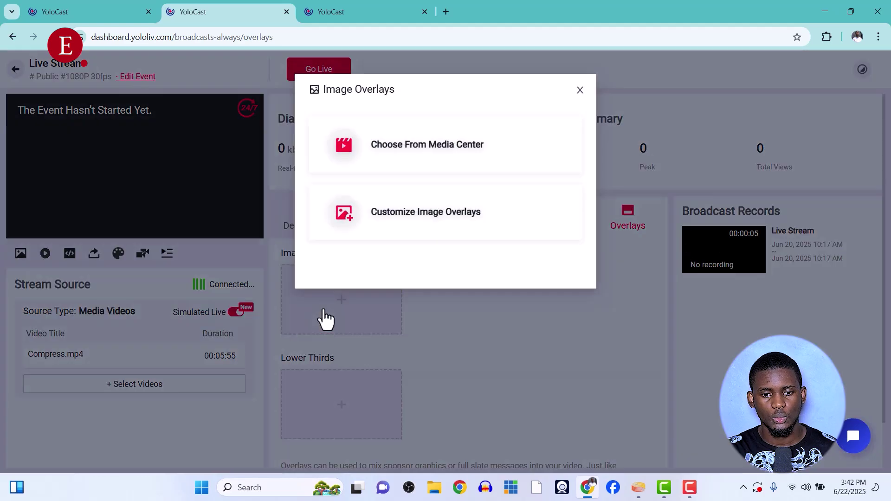
left_click(460, 154)
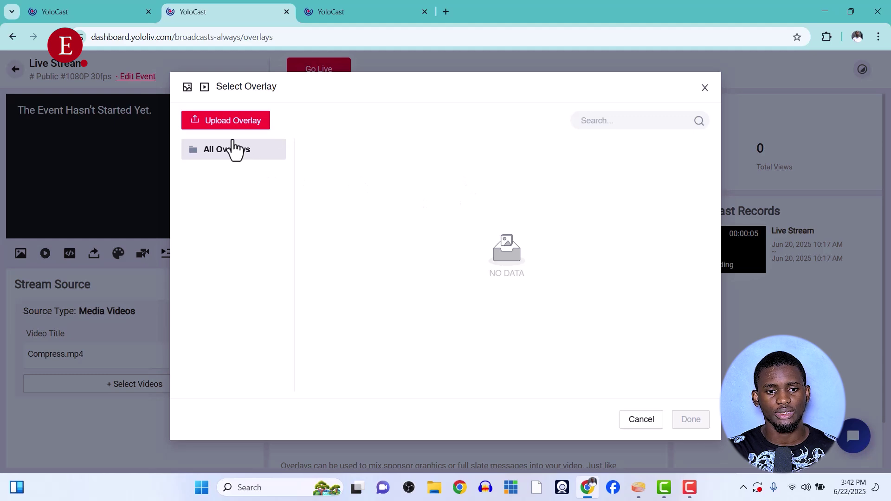
left_click(705, 89)
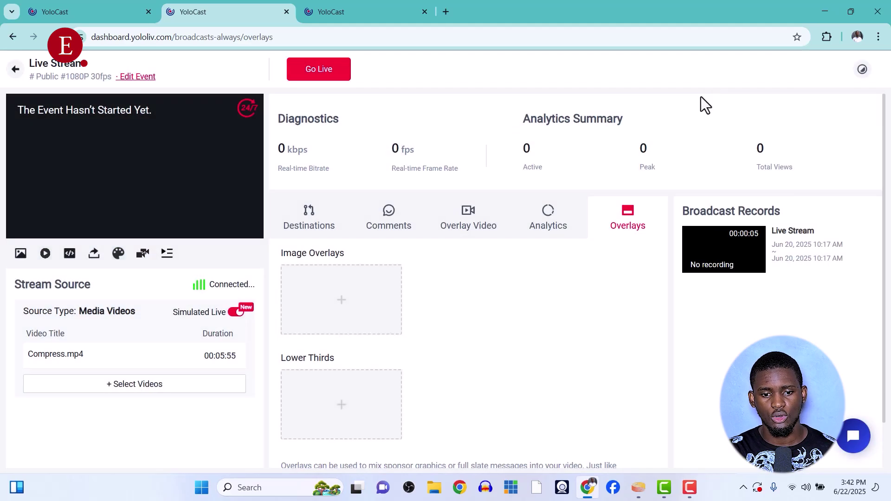
left_click(344, 405)
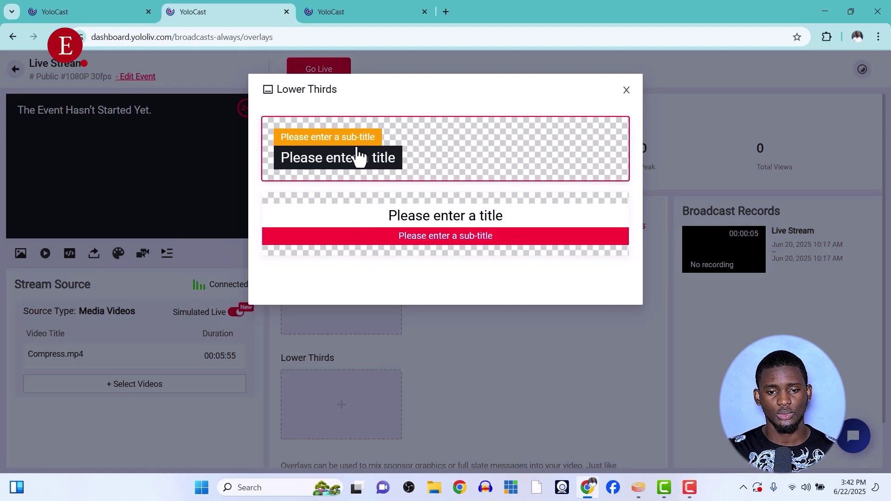
left_click(404, 224)
Replace the lower third's placeholder title with 'Make sure you subscrbe'
left_click(311, 368)
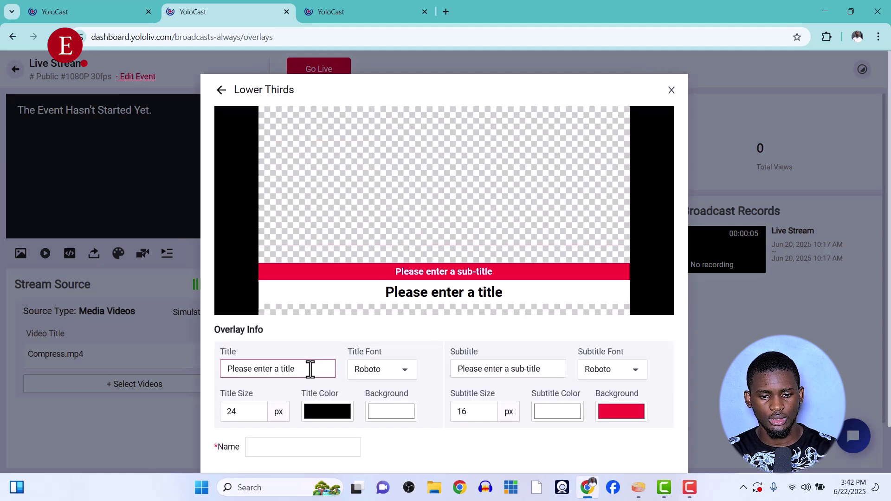
triple_click(310, 369)
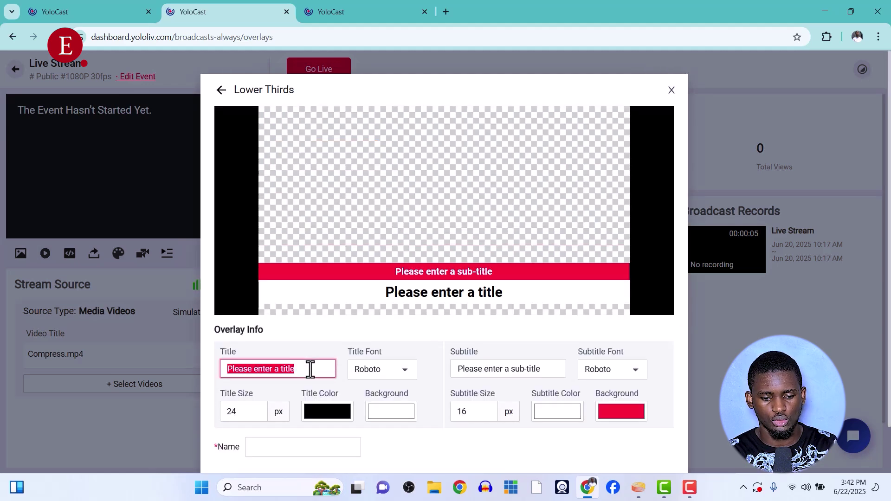
type("M")
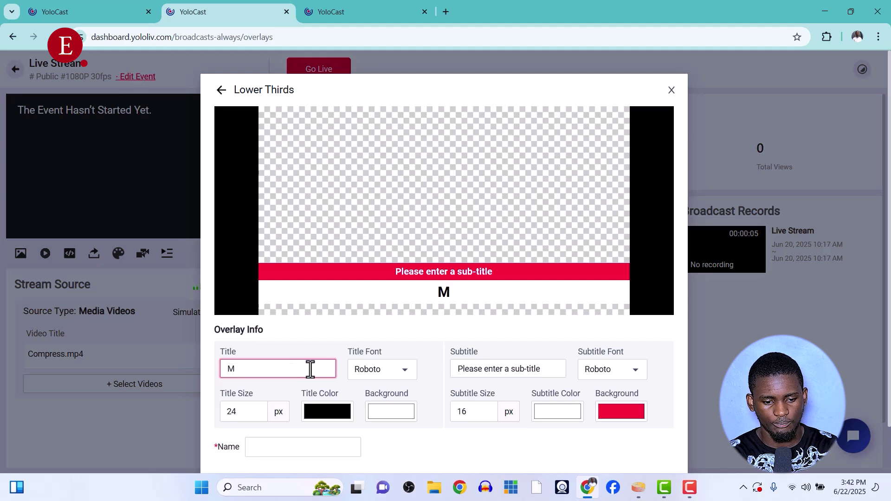
type("ake su")
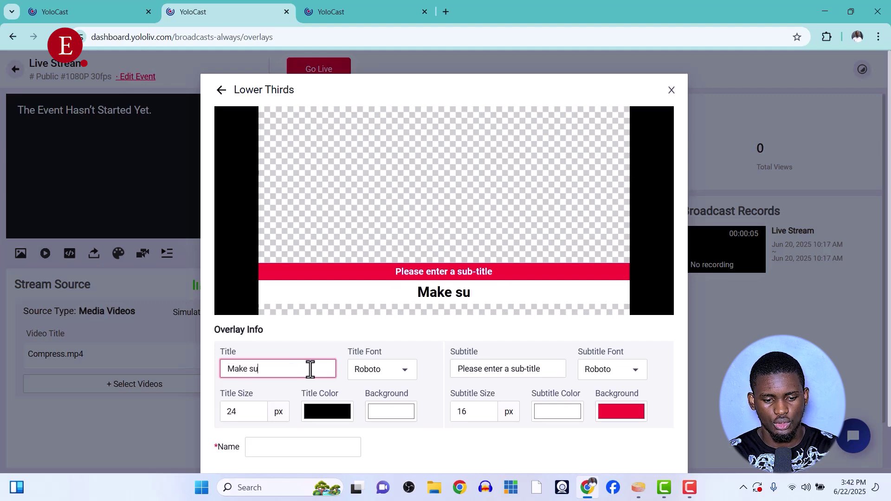
type("re you subscrbe")
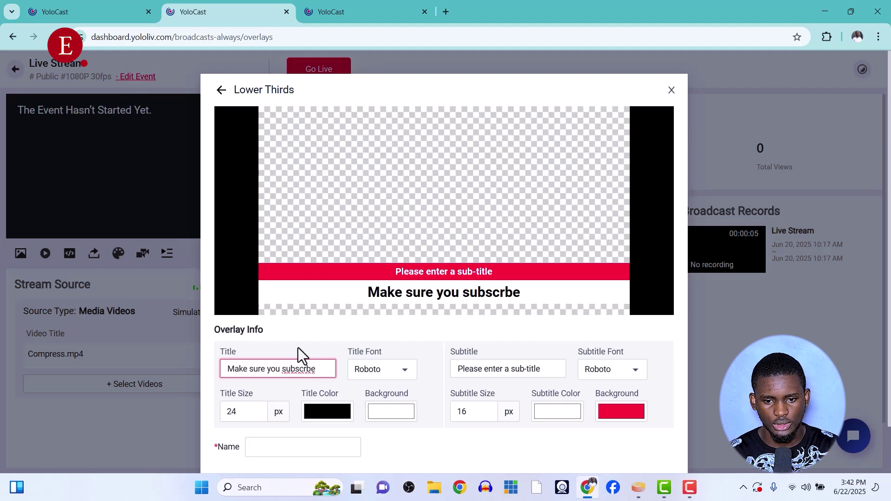
scroll(438, 339, "down", 1)
Name the overlay 'Subscribe prompt' and change the subtitle to 'Look below!!!'
left_click(291, 397)
type("Subscribe prompt")
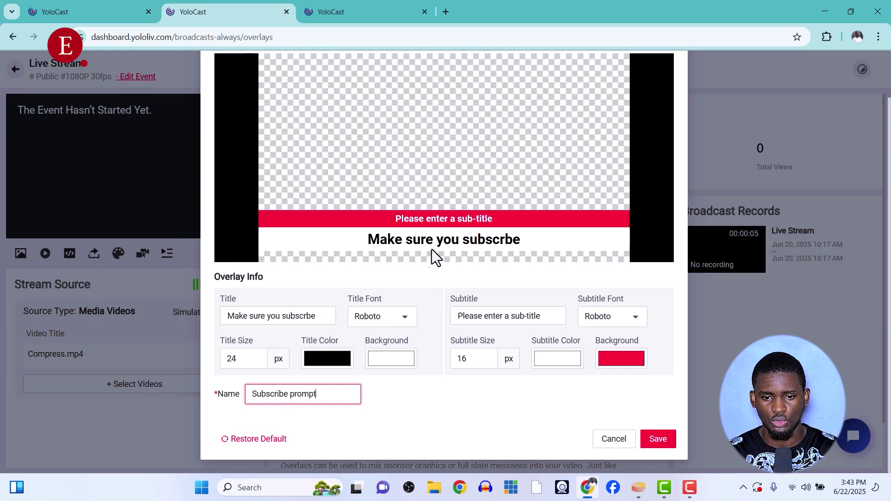
left_click_drag(541, 317, 510, 318)
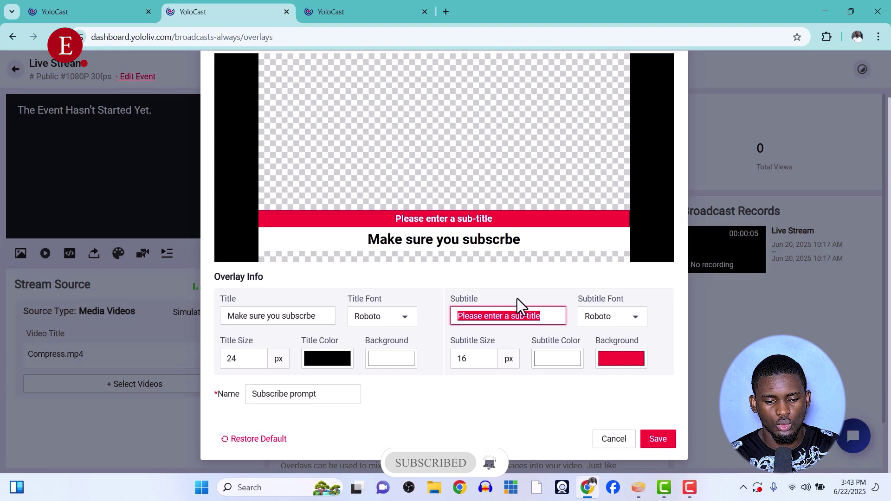
type("Look be")
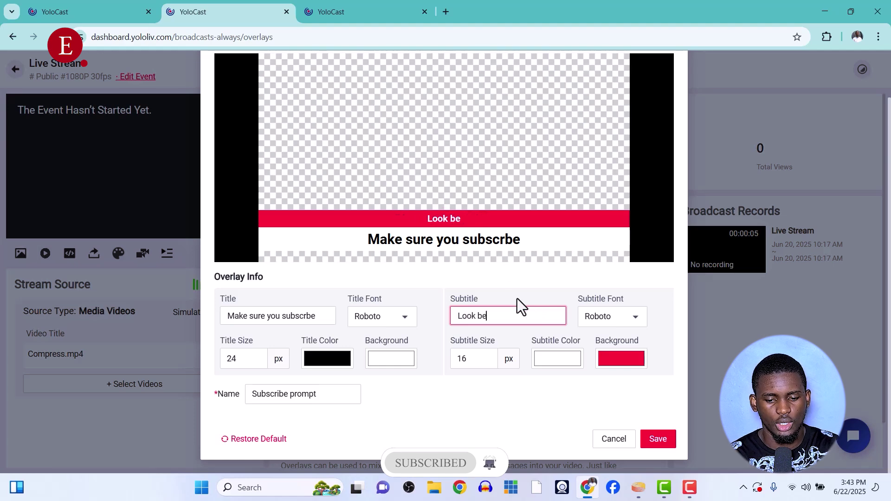
type("low!!!")
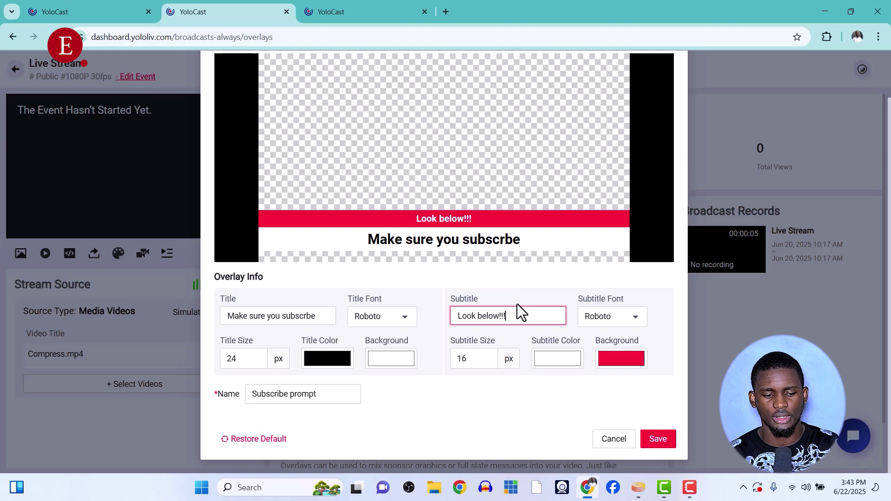
key("super+period")
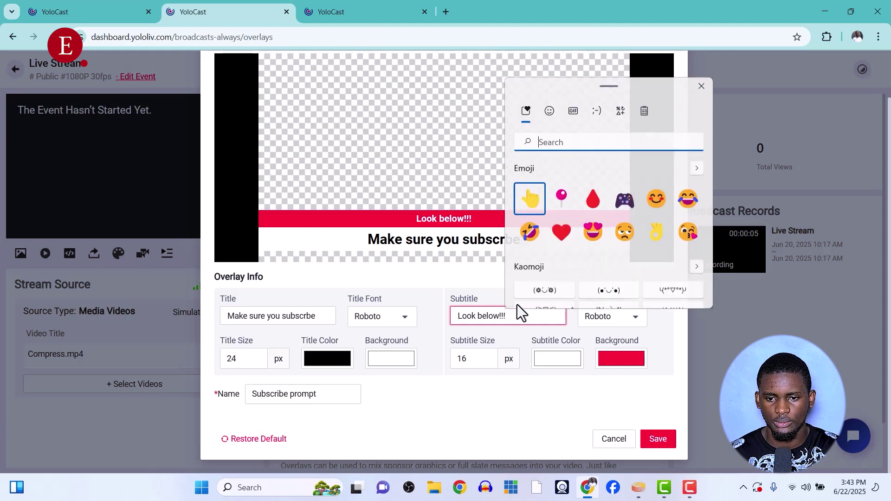
Append two backhand-index-pointing-down emojis so the subtitle reads 'Look below!!! 👇 👇'
left_click(550, 110)
scroll(586, 205, "down", 5)
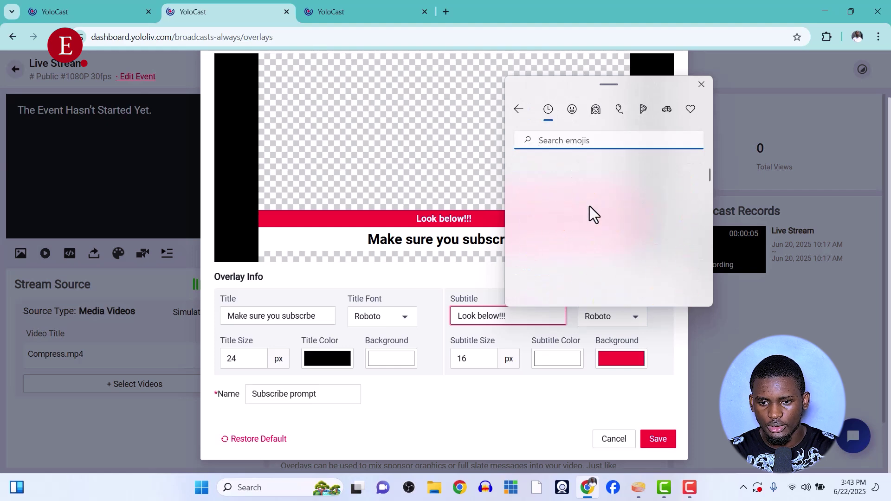
scroll(591, 207, "down", 15)
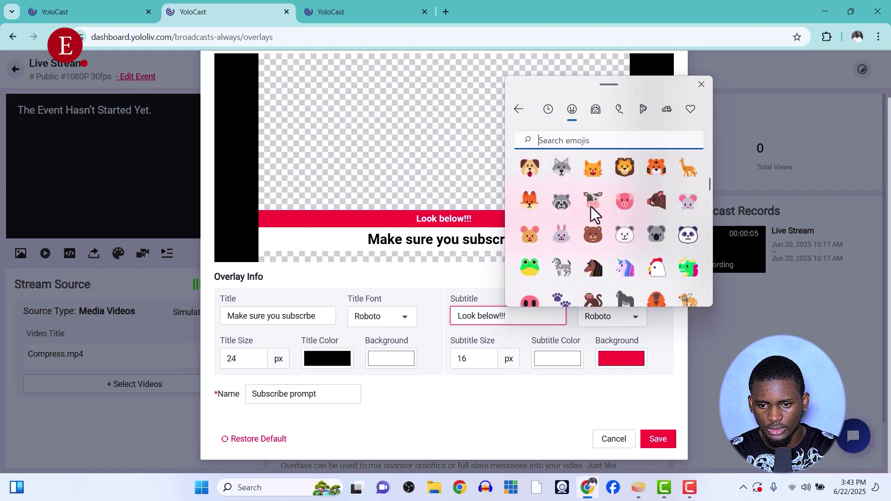
scroll(592, 207, "down", 15)
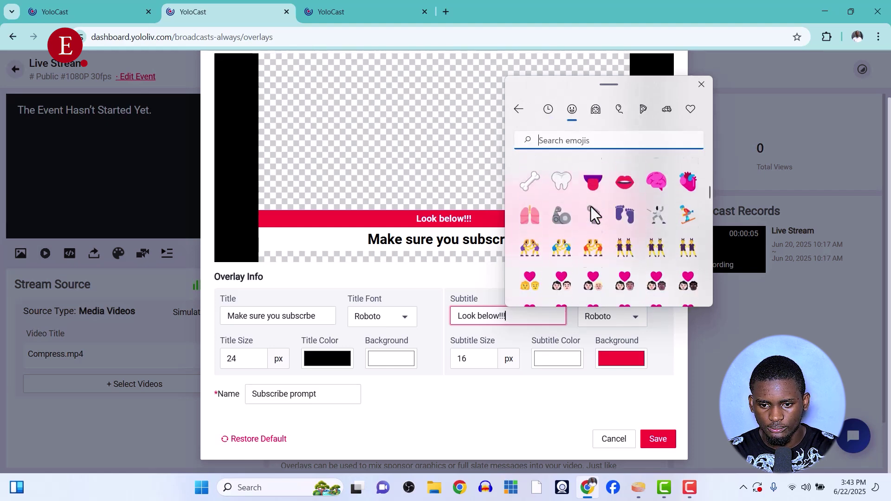
scroll(591, 207, "up", 10)
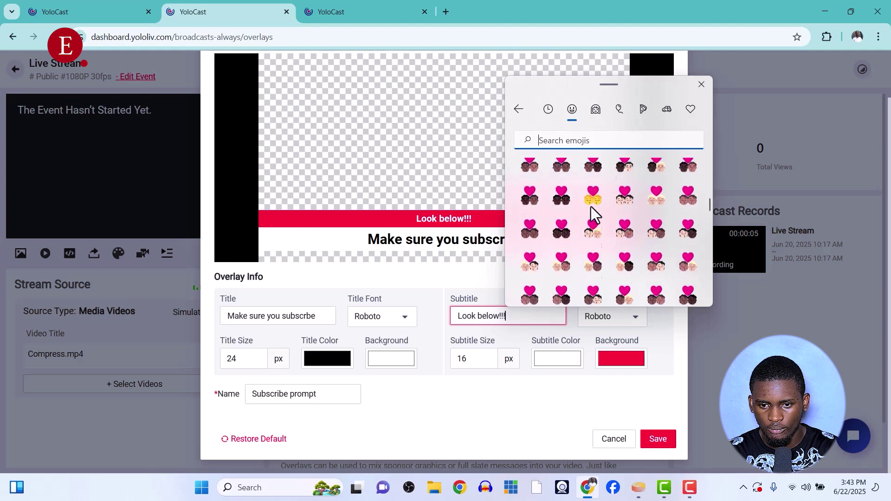
scroll(591, 207, "up", 10)
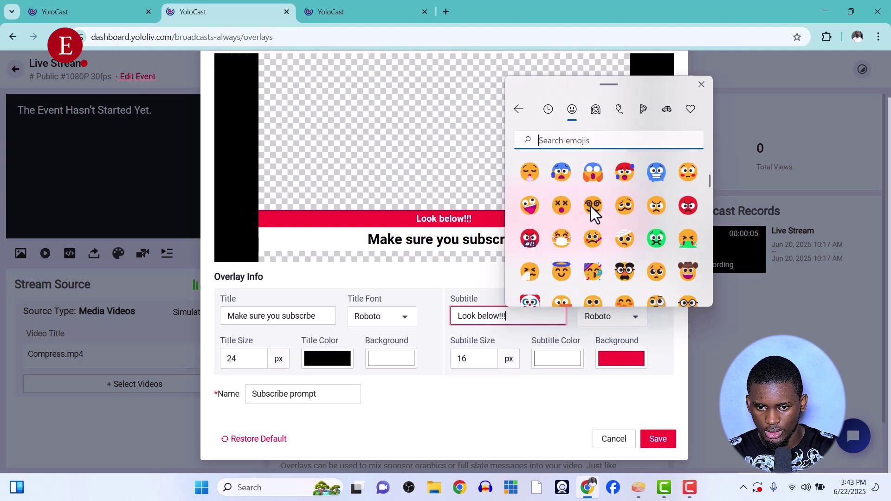
scroll(592, 208, "down", 8)
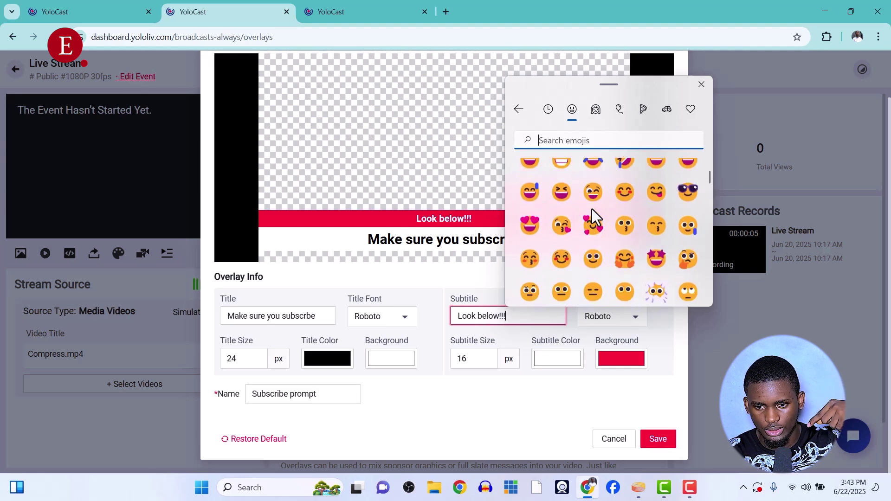
scroll(592, 208, "down", 8)
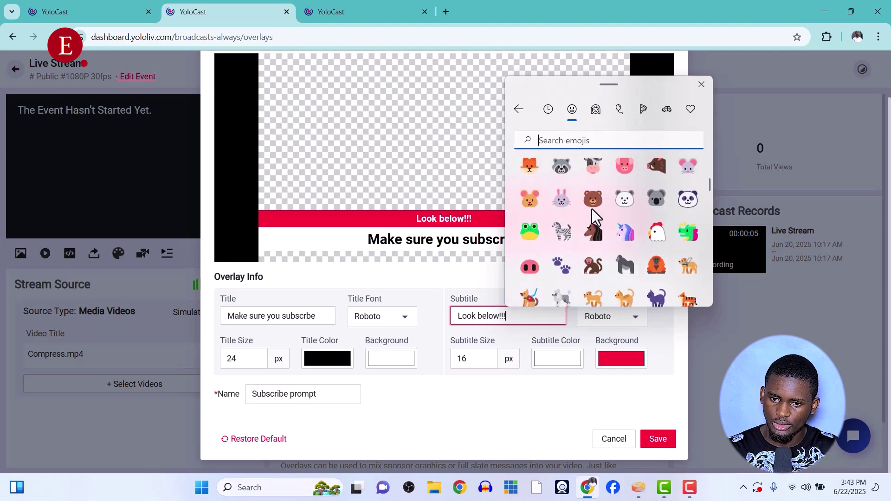
scroll(592, 209, "down", 8)
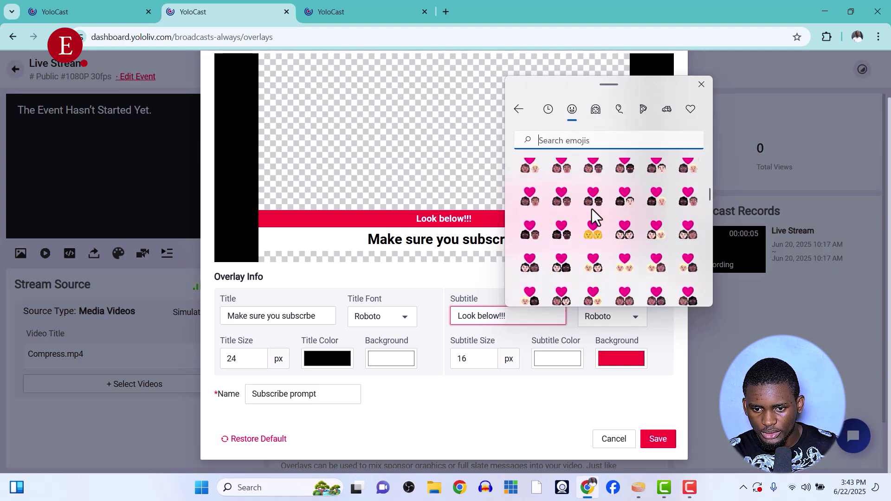
scroll(591, 208, "down", 6)
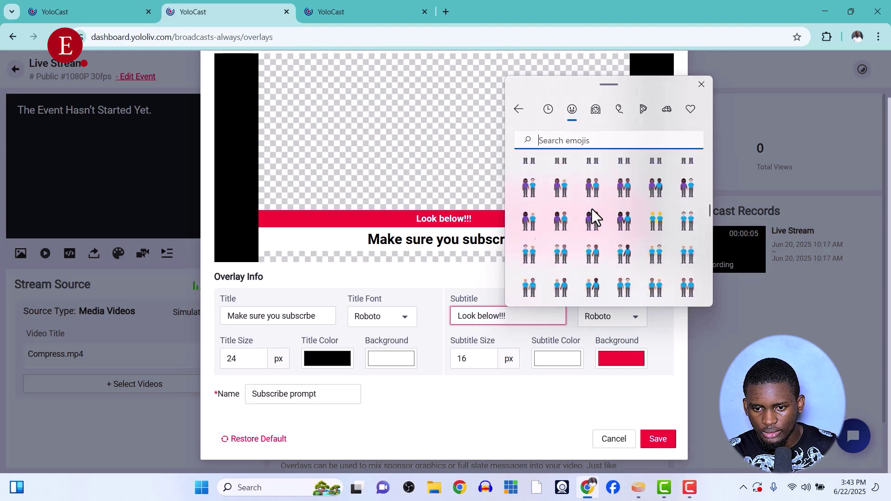
scroll(594, 214, "down", 15)
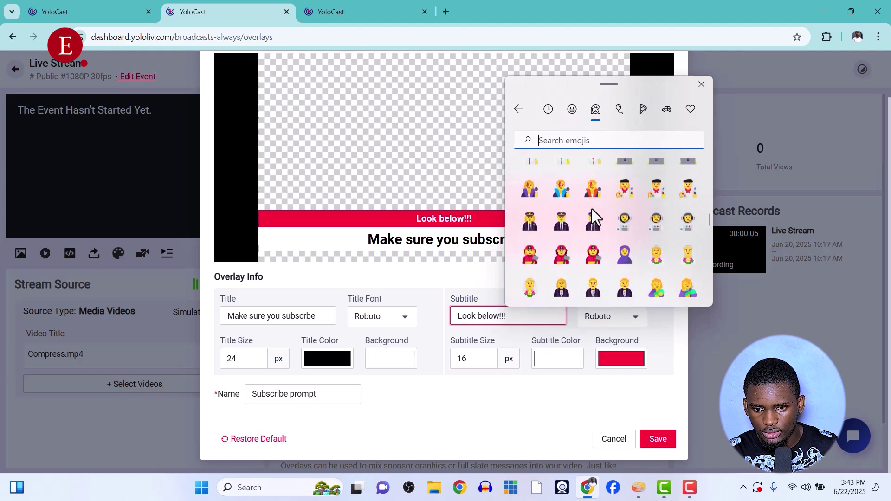
scroll(594, 214, "down", 10)
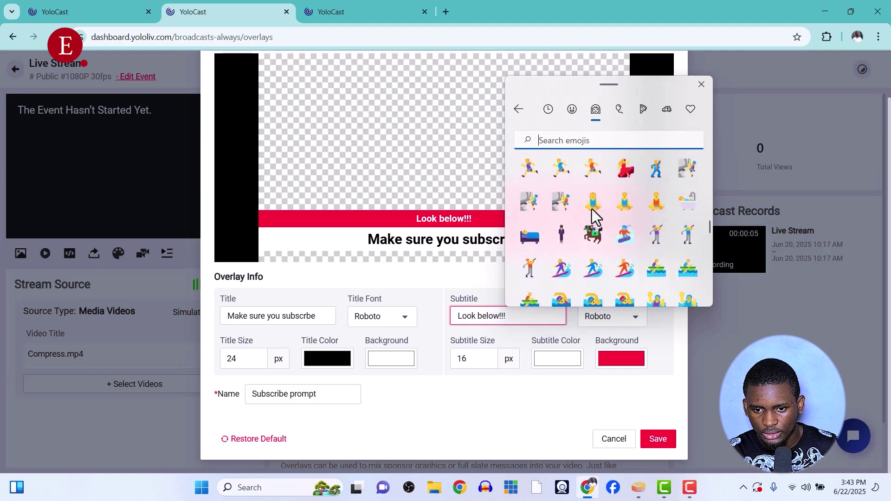
left_click(561, 268)
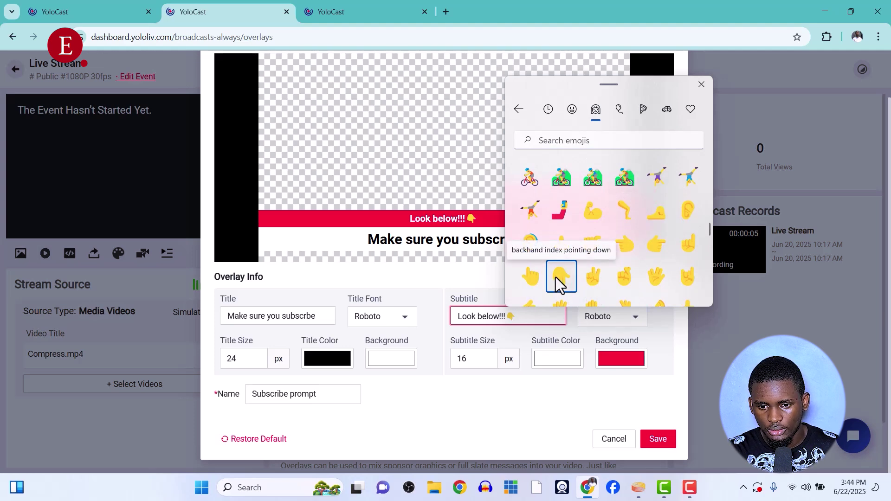
left_click(565, 281)
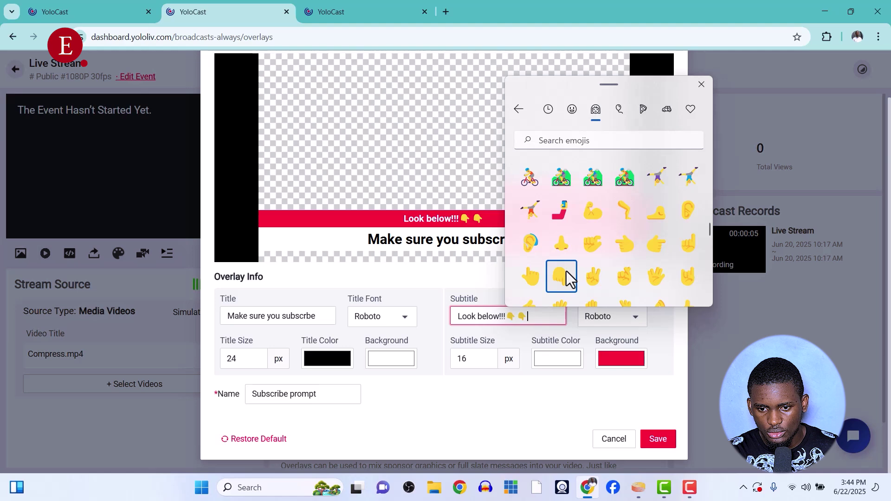
scroll(566, 271, "down", 5)
scroll(566, 270, "up", 5)
scroll(566, 269, "up", 1)
scroll(566, 269, "down", 1)
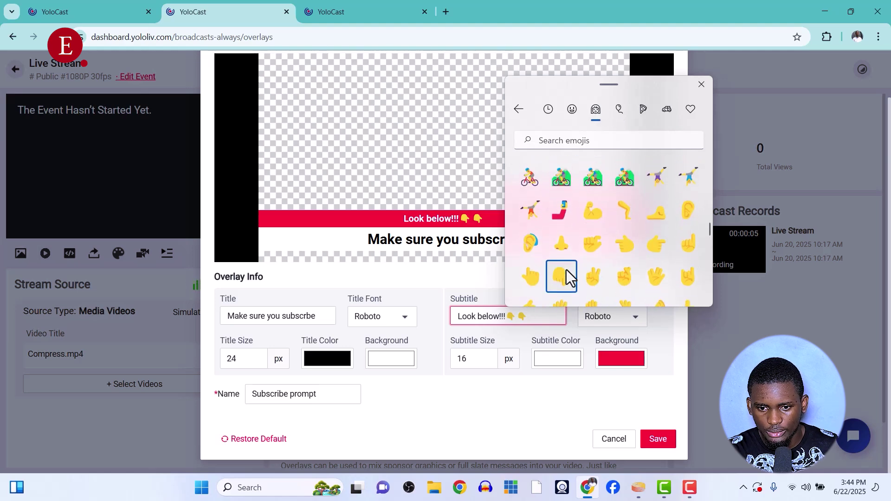
left_click(701, 84)
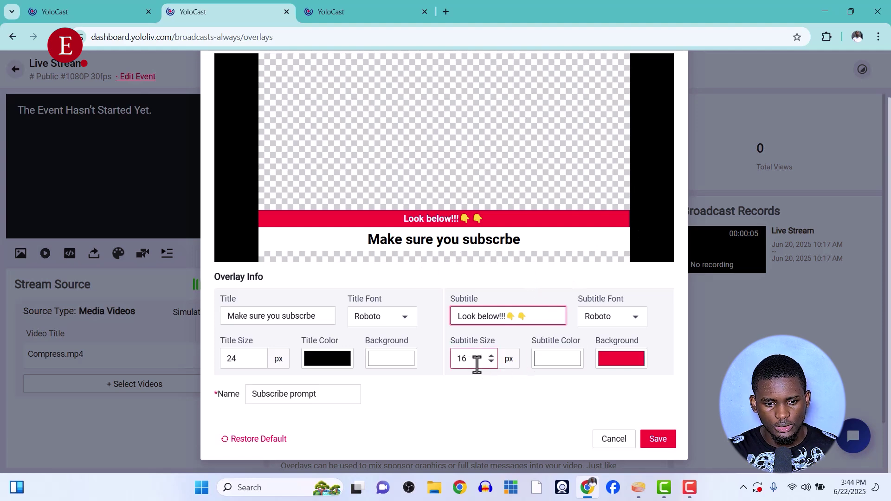
Try other text sizes but leave the subtitle at 16 px and the title at 24 px
left_click(492, 363)
left_click(491, 362)
left_click(491, 356)
left_click(491, 356)
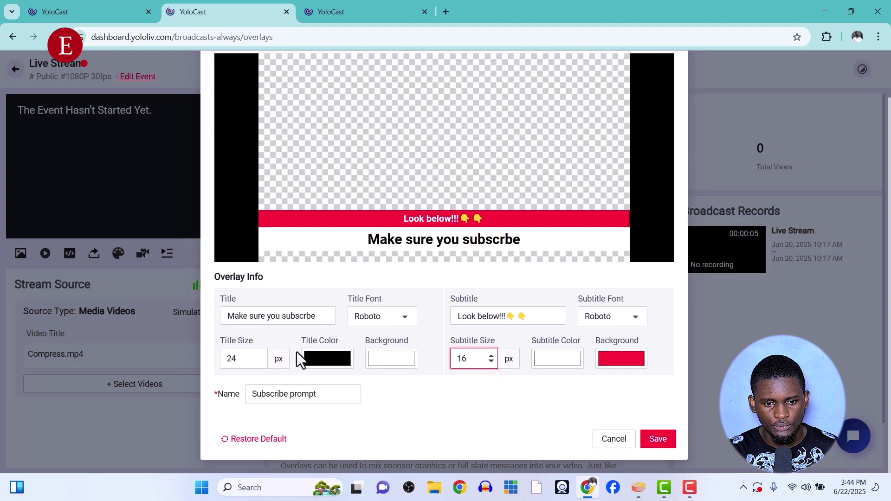
left_click(261, 363)
left_click(261, 355)
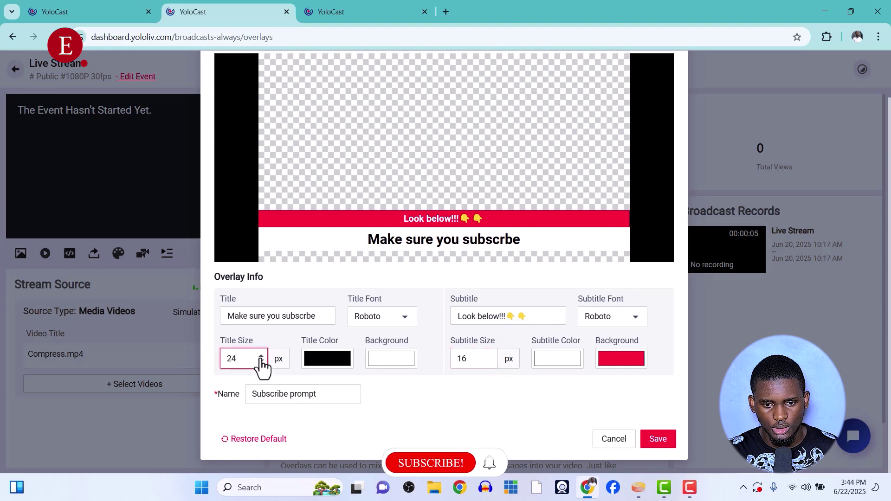
Set the subtitle background colour to pure red
left_click(615, 358)
left_click(670, 296)
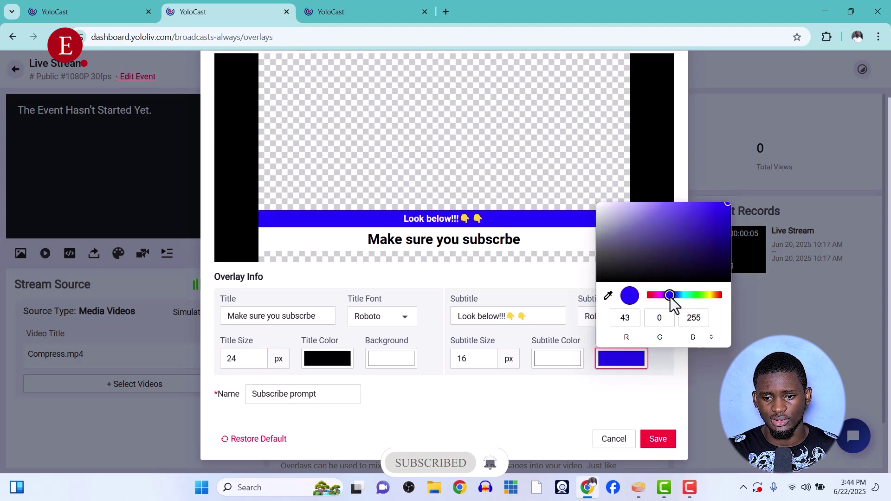
left_click_drag(722, 299, 728, 301)
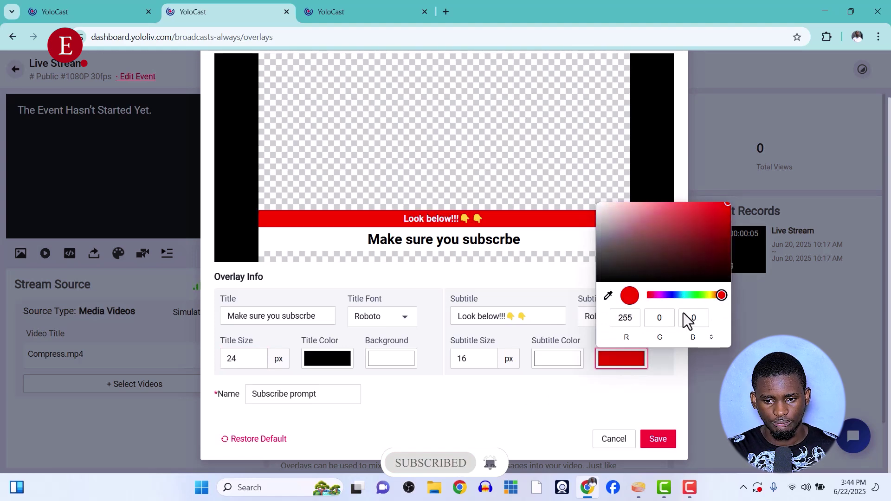
left_click(587, 404)
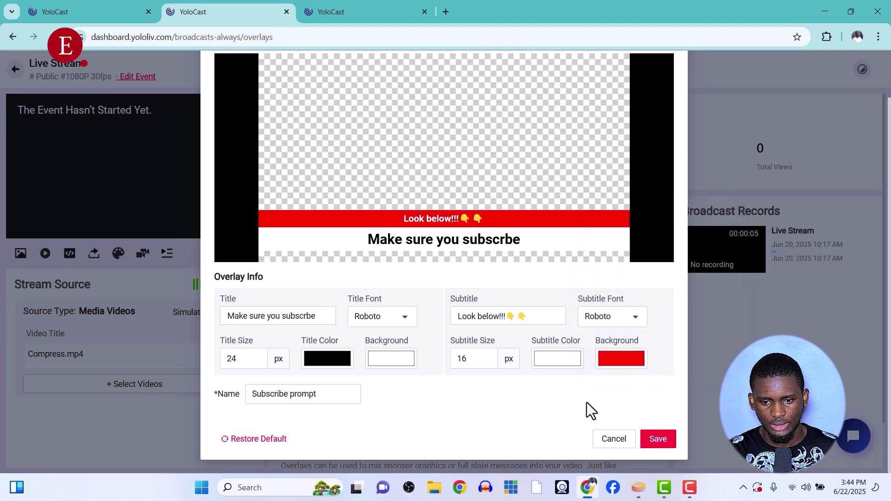
Keep the subtitle text white in Roboto and save the Subscribe prompt lower third
left_click(562, 364)
left_click_drag(596, 298, 576, 326)
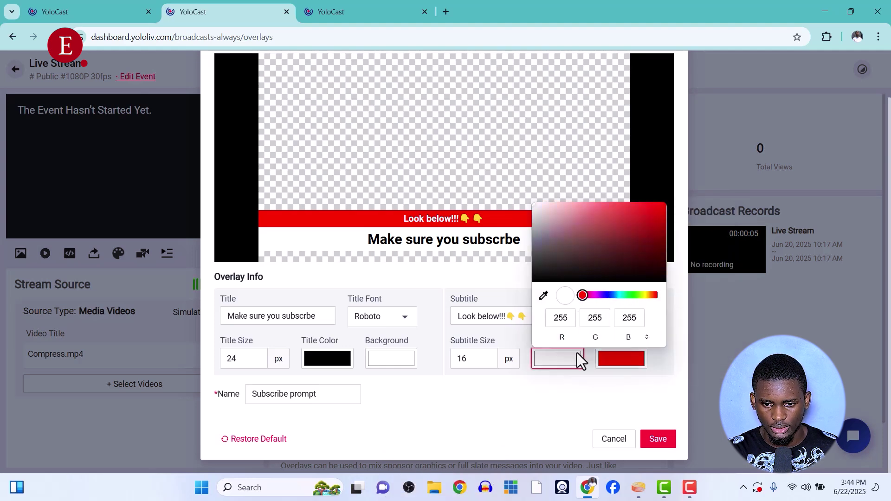
left_click(559, 410)
left_click(635, 320)
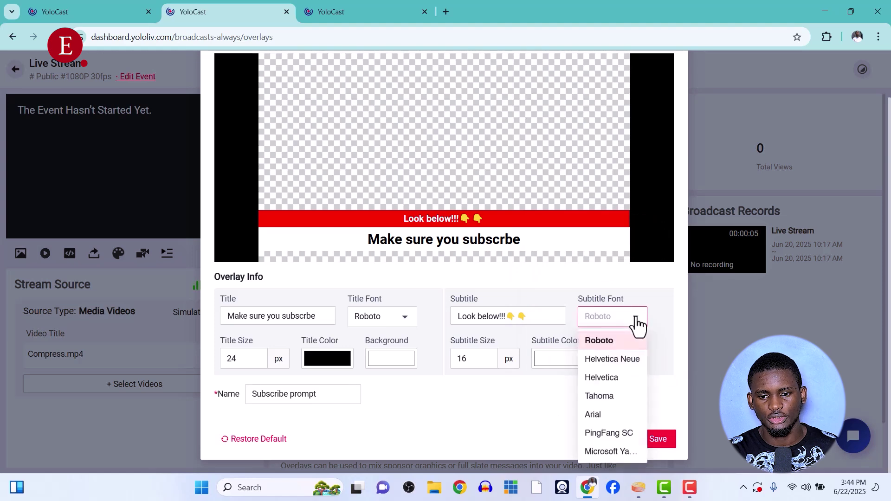
left_click(563, 403)
left_click(664, 438)
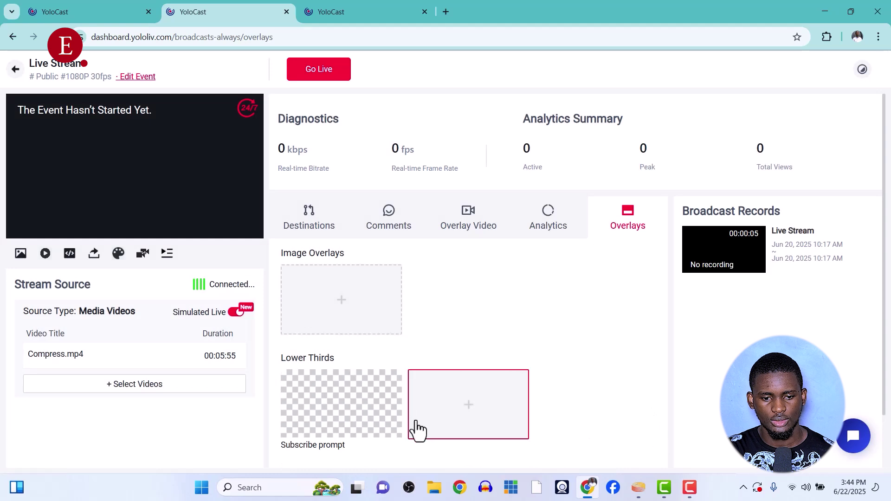
Show the Subscribe prompt lower third on the stream briefly, then hide it again
mouse_move(346, 423)
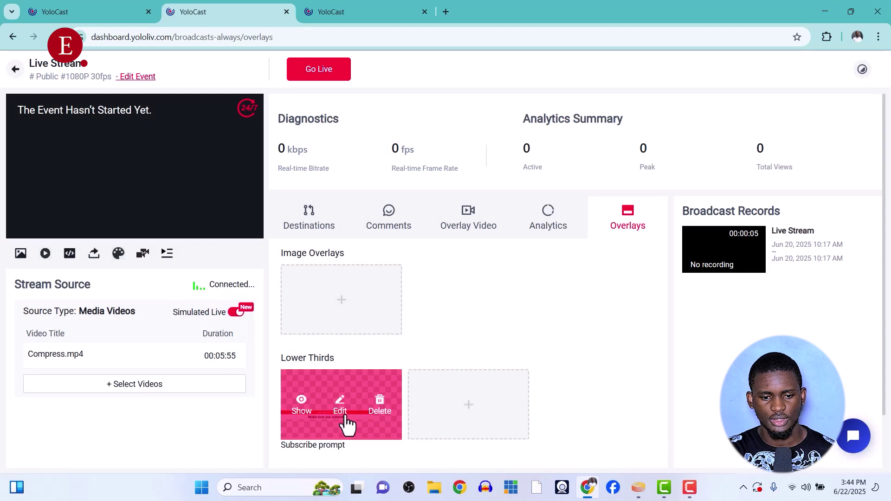
left_click(301, 407)
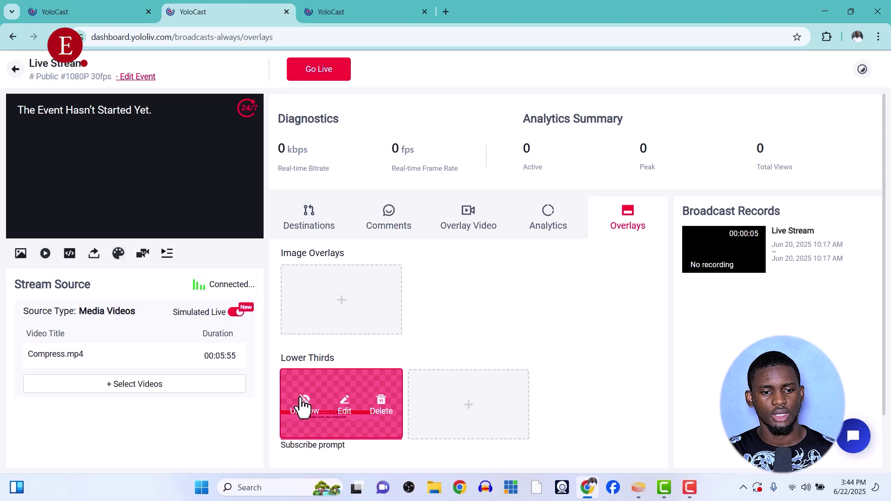
left_click(305, 405)
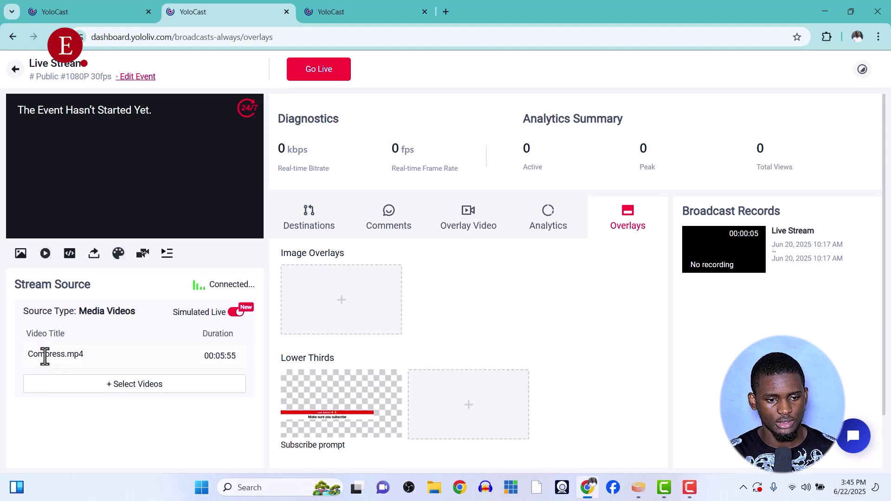
left_click_drag(27, 355, 63, 358)
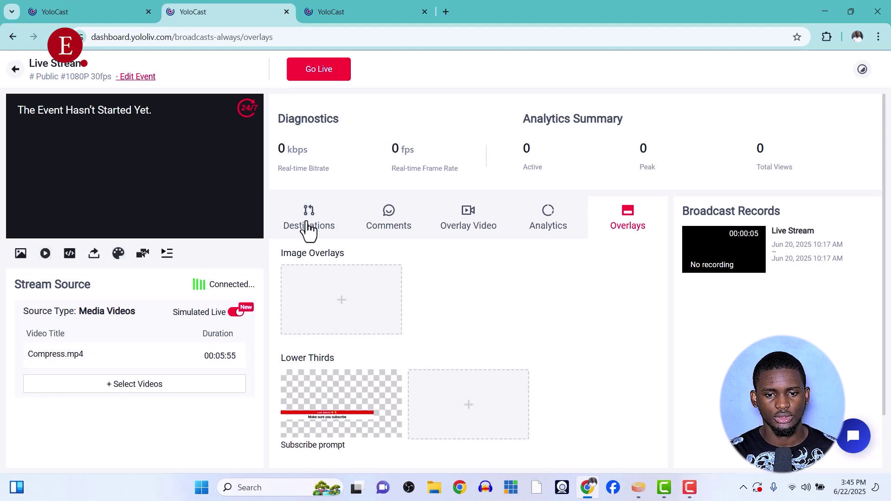
Glance at Destinations and Comments, then take the 24/7 event live with Go Live Now
left_click(309, 227)
left_click(385, 224)
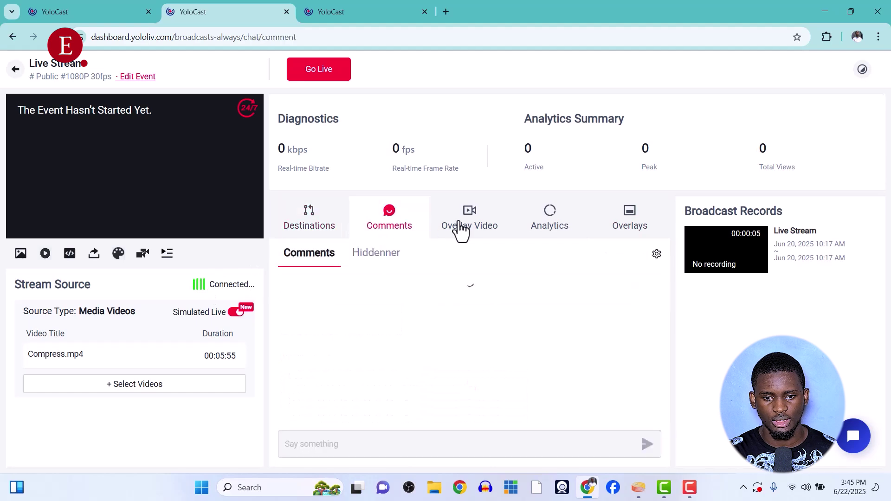
left_click(326, 72)
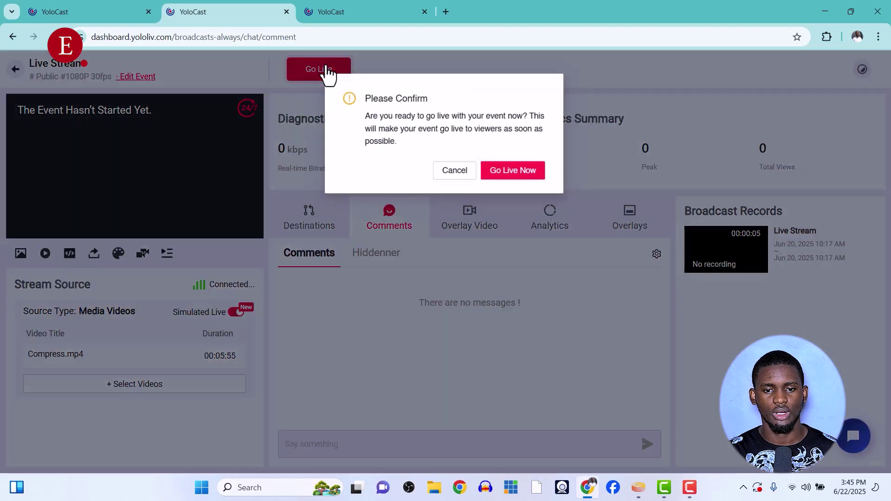
left_click(508, 175)
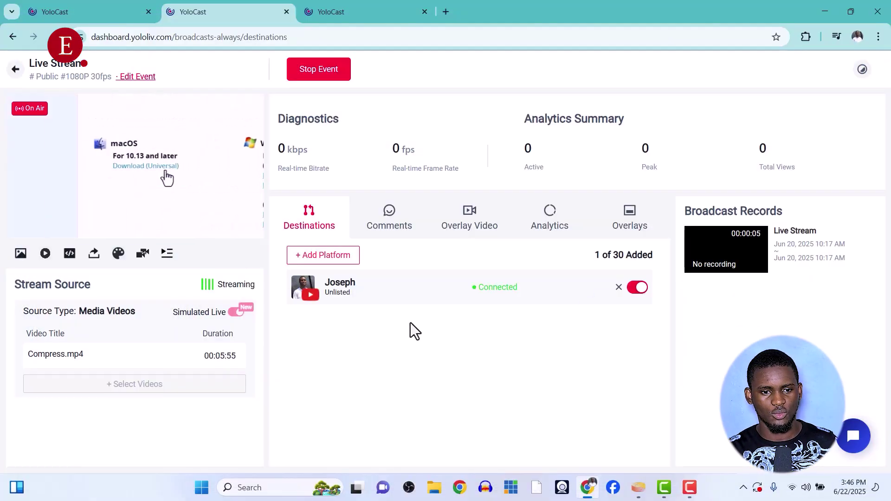
mouse_move(58, 229)
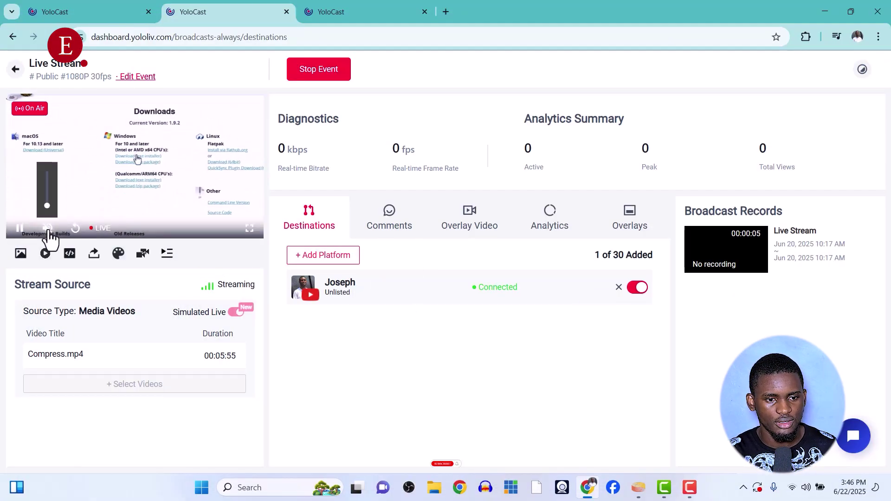
left_click(49, 231)
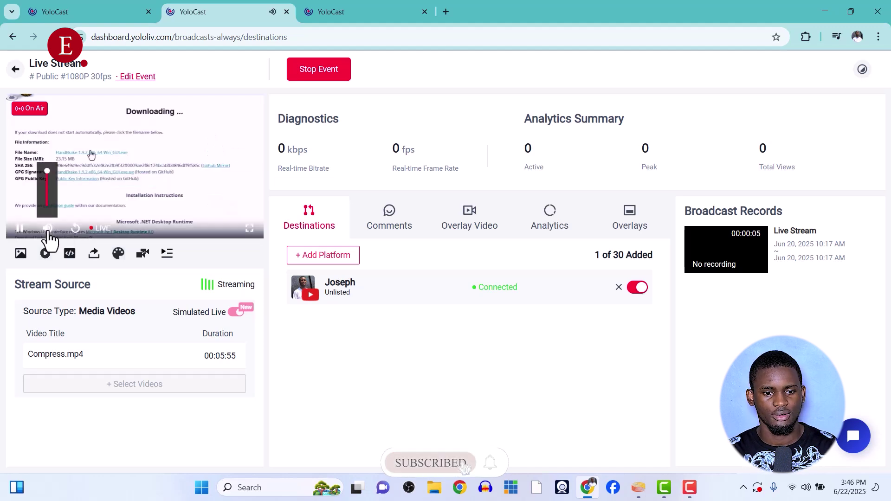
left_click(48, 231)
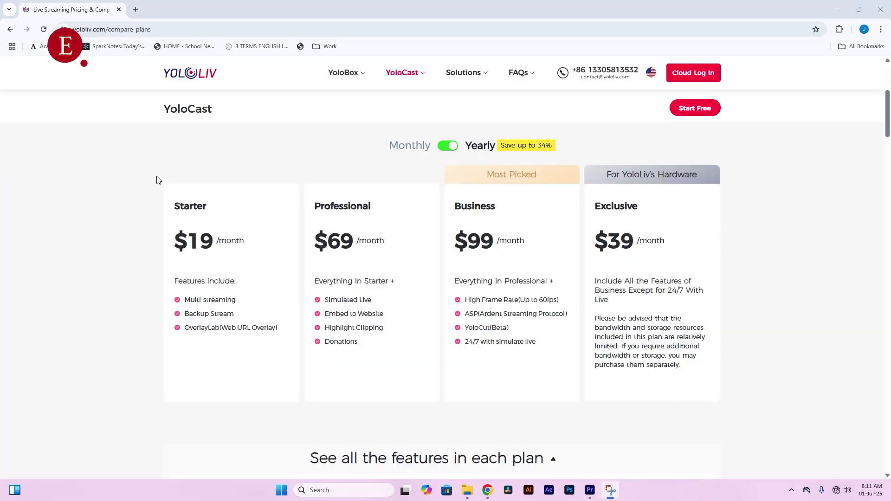
Highlight Starter's Multi-streaming and OverlayLab, Professional's Simulated Live, and Business's $99 price
mouse_move(186, 242)
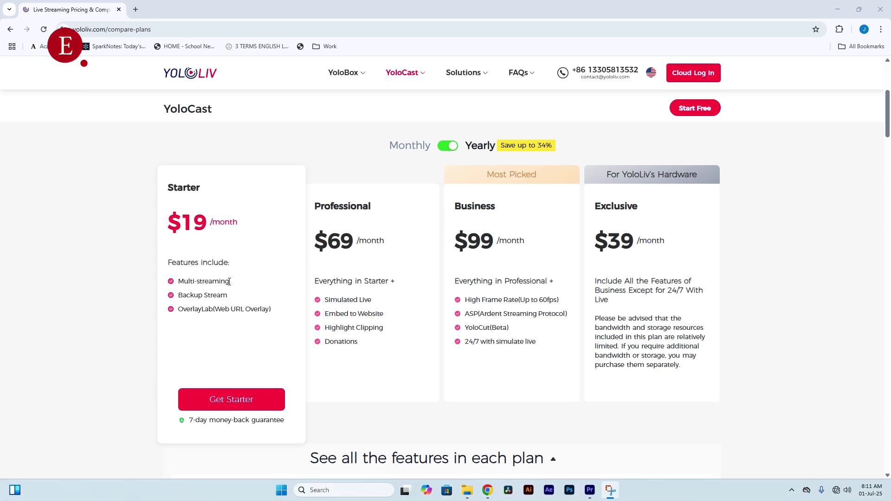
left_click_drag(230, 282, 184, 282)
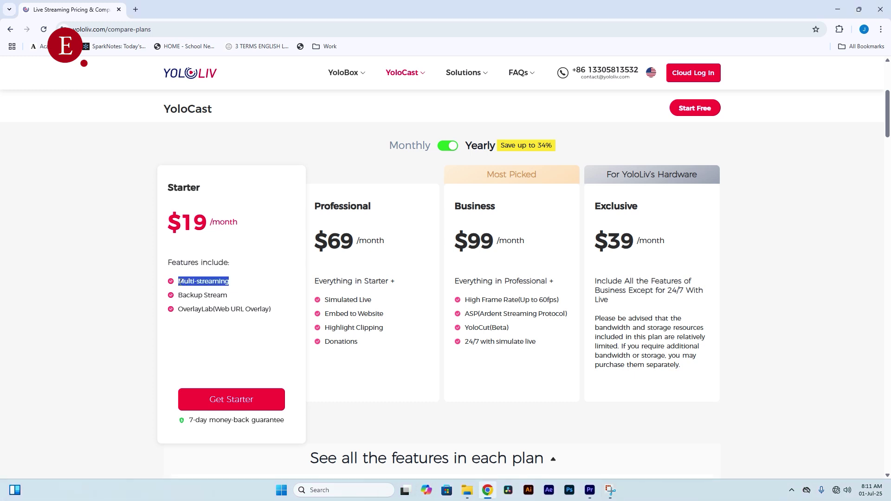
left_click(179, 296)
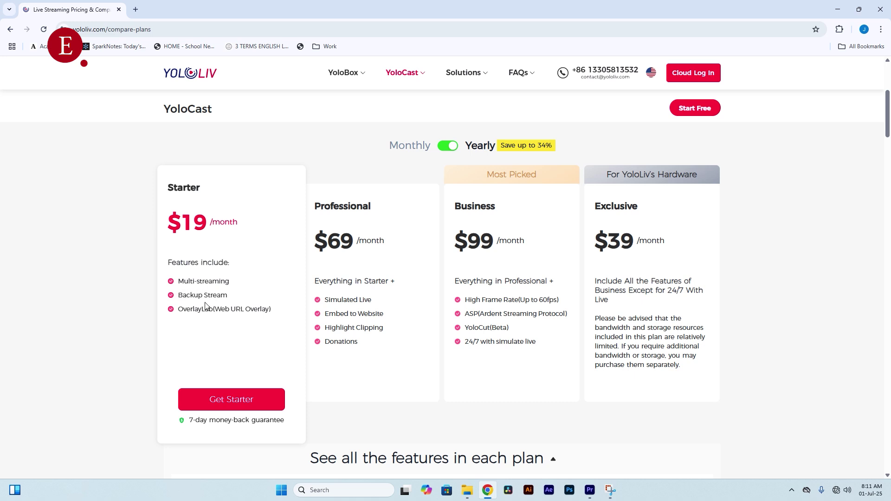
left_click_drag(181, 309, 259, 310)
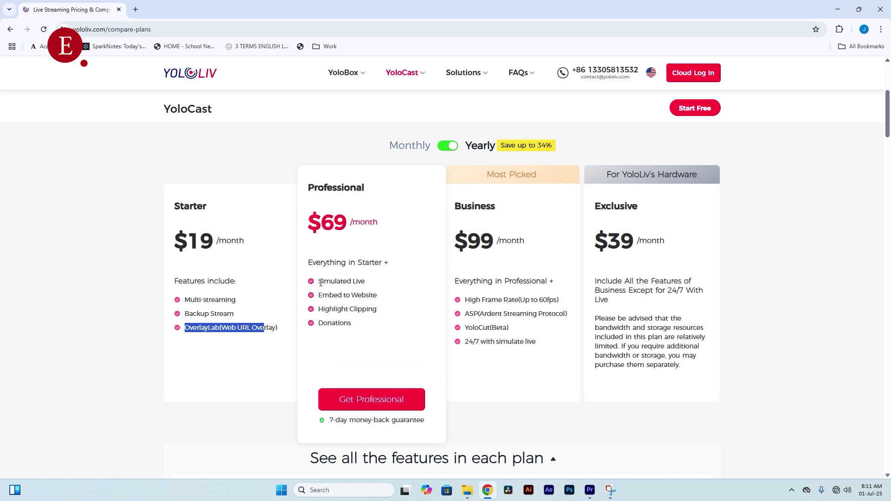
left_click_drag(320, 282, 353, 281)
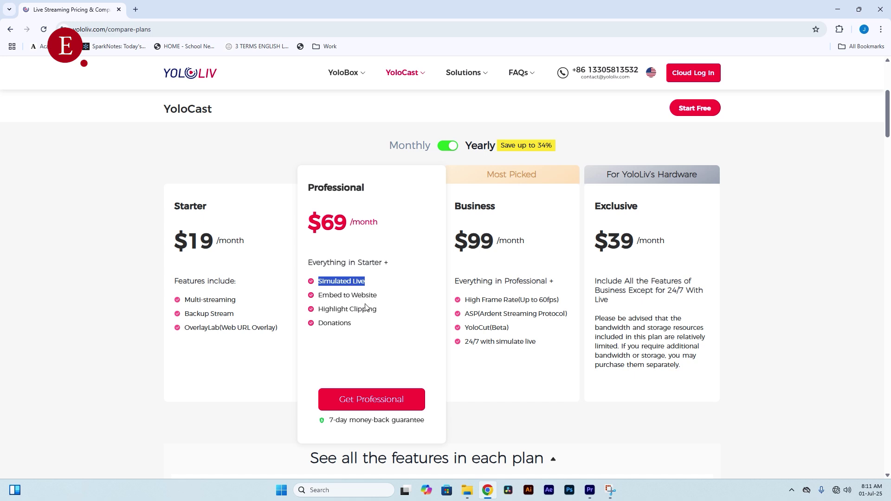
left_click(400, 314)
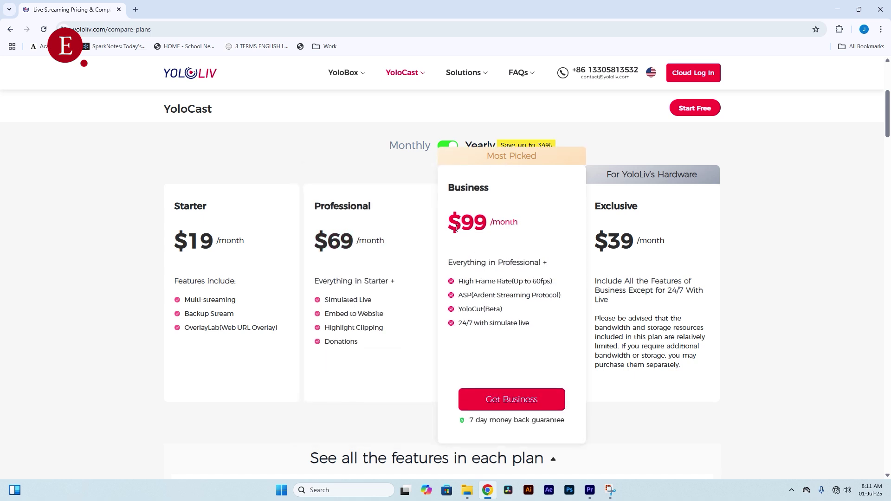
left_click_drag(453, 226, 514, 231)
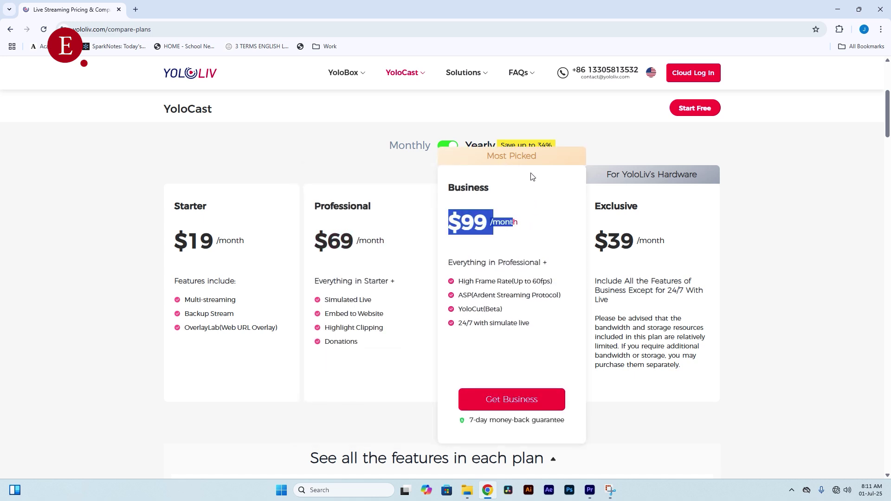
left_click(446, 146)
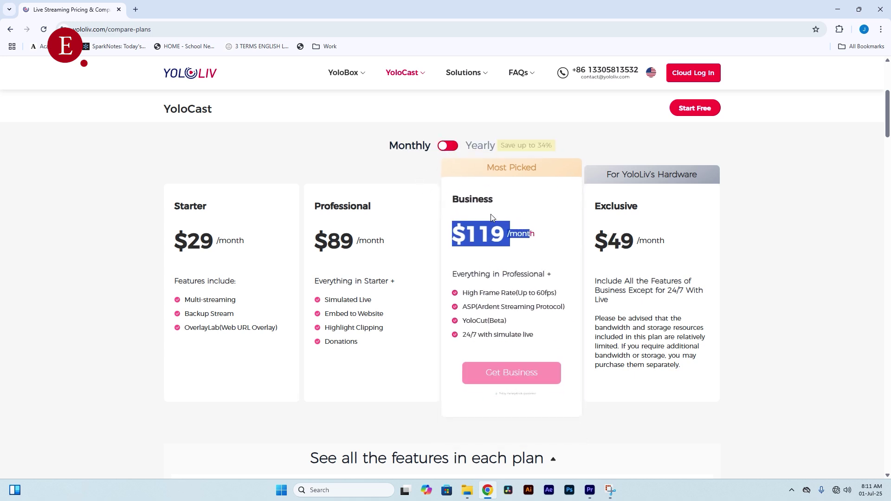
left_click(514, 236)
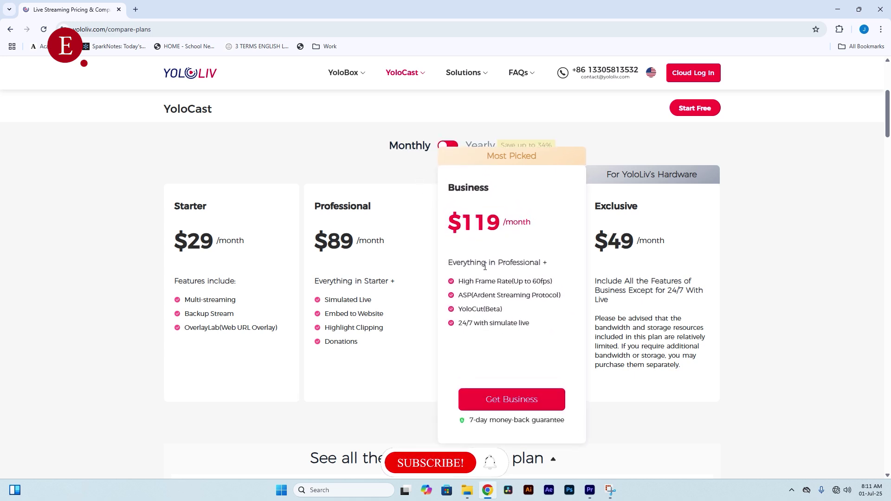
left_click_drag(459, 324, 530, 324)
left_click(530, 324)
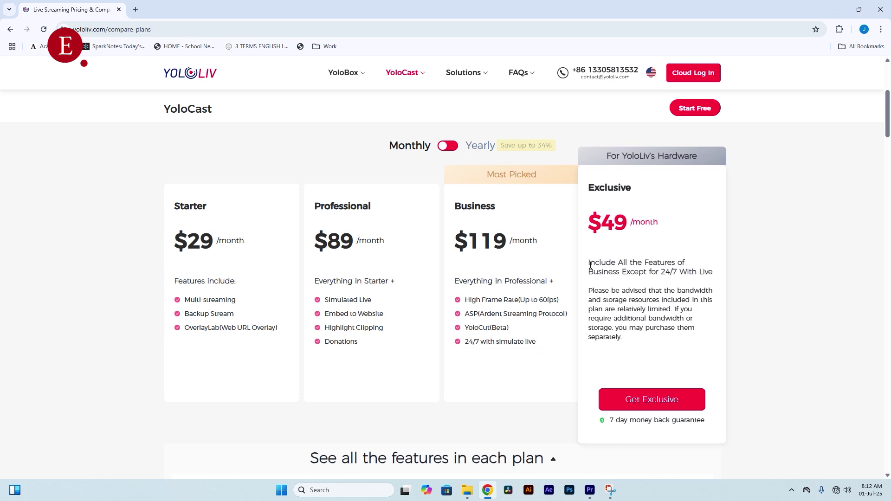
left_click_drag(591, 265, 709, 275)
left_click(467, 319)
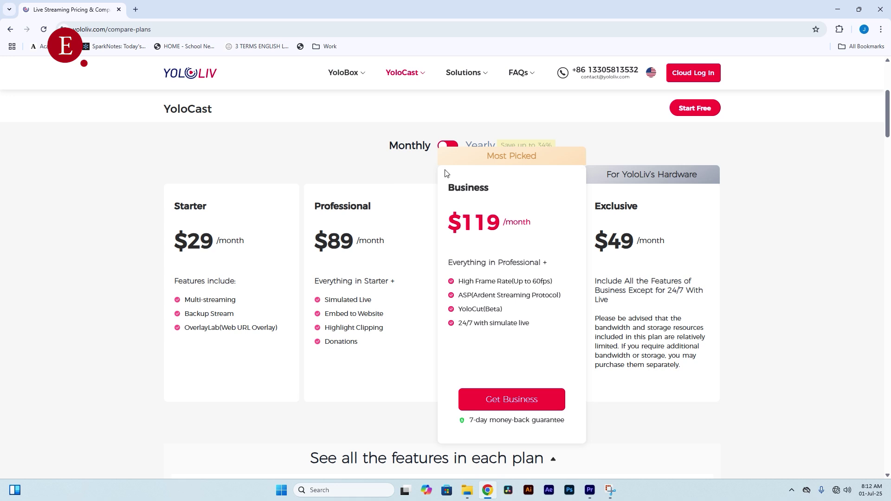
left_click(448, 147)
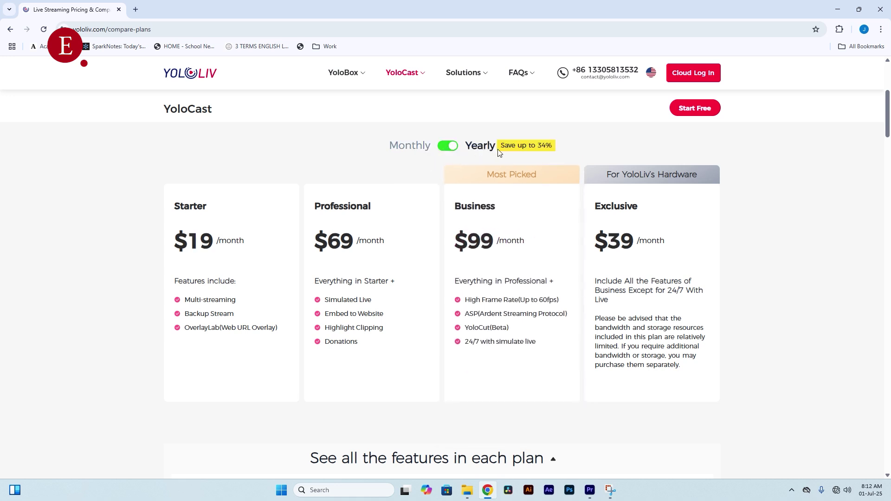
left_click_drag(502, 148, 550, 146)
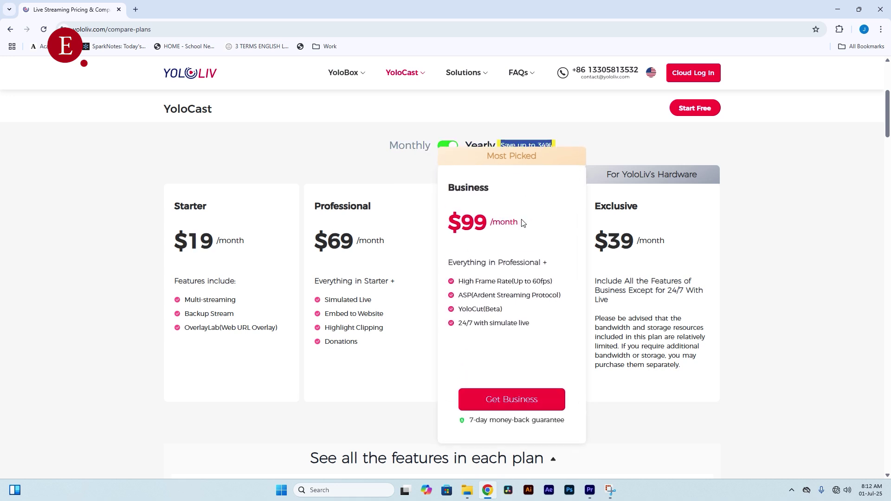
left_click(501, 242)
left_click_drag(485, 226, 449, 231)
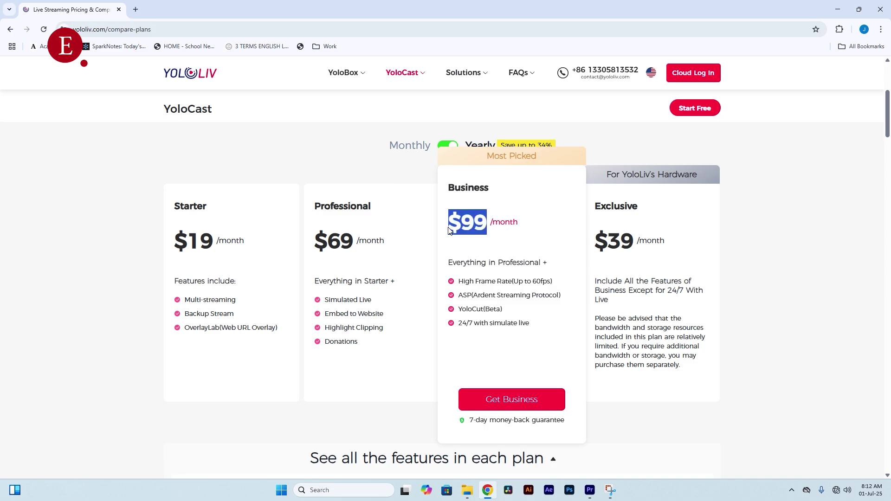